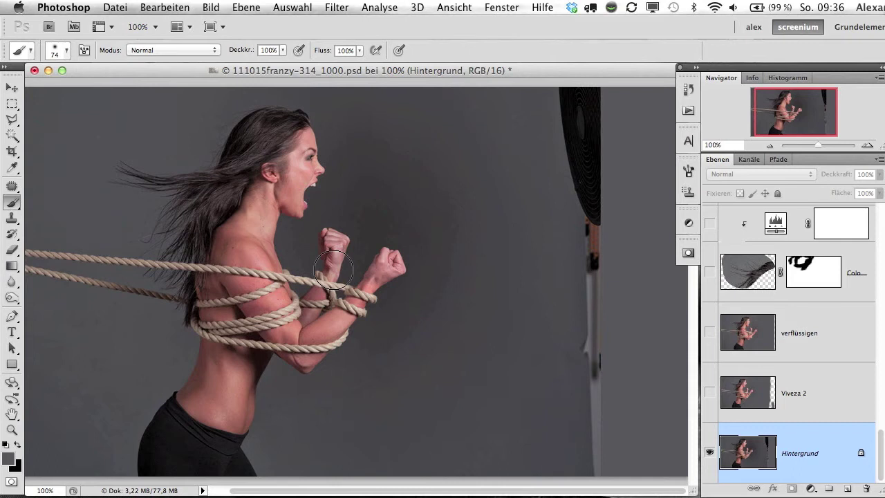
Launch Color Efex Pro 4 on the woman photo and enlarge its window, previewing B/W Conversion
{"action": "left_click", "coordinate": [332, 7]}
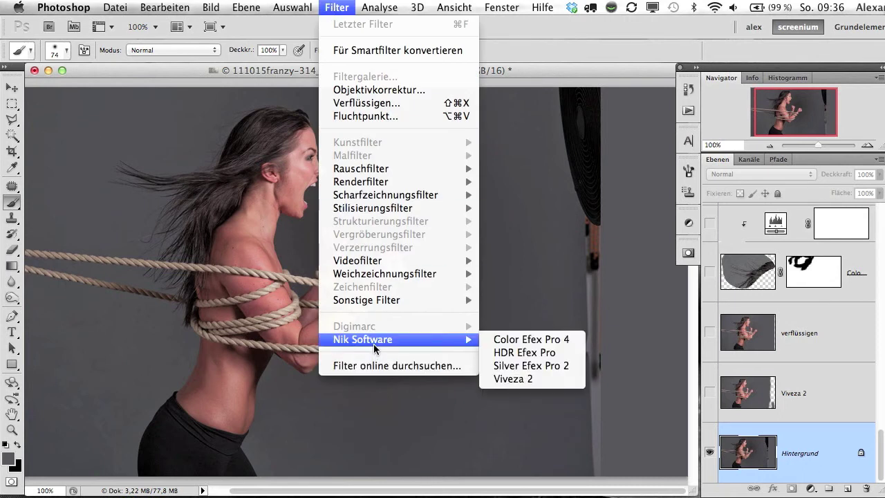
{"action": "left_click", "coordinate": [554, 340]}
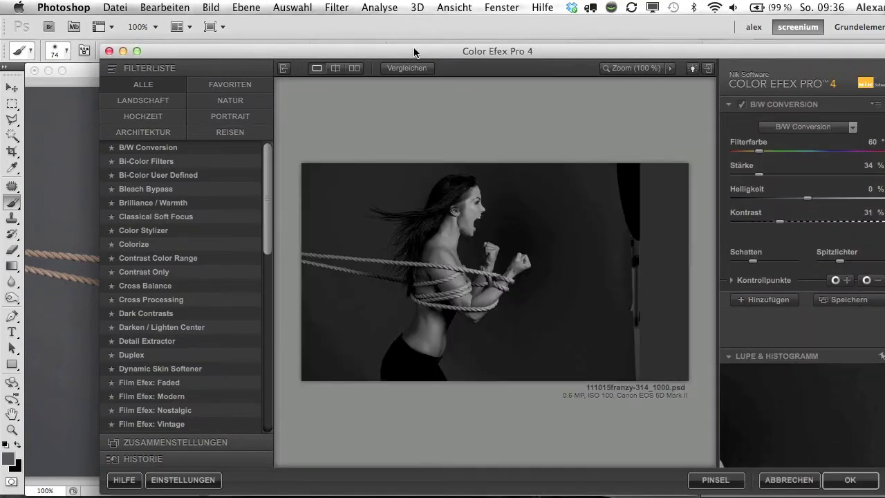
{"action": "left_click_drag", "start_coordinate": [415, 53], "coordinate": [343, 36]}
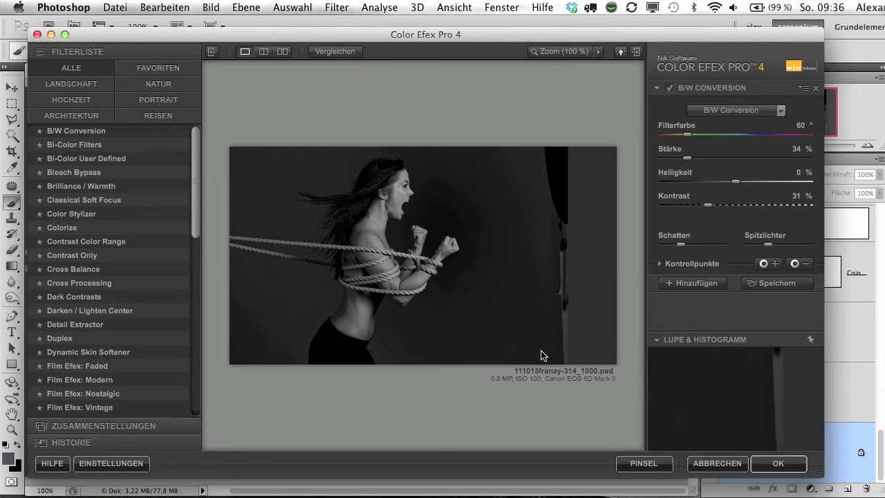
{"action": "left_click_drag", "start_coordinate": [842, 482], "coordinate": [884, 496]}
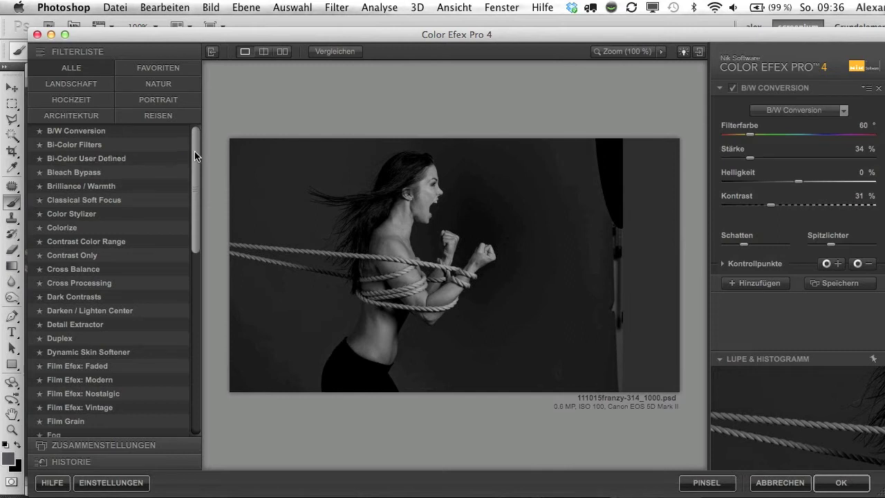
{"action": "mouse_move", "coordinate": [194, 150]}
{"action": "left_mouse_down"}
{"action": "mouse_move", "coordinate": [197, 172]}
{"action": "mouse_move", "coordinate": [197, 154]}
{"action": "left_mouse_up"}
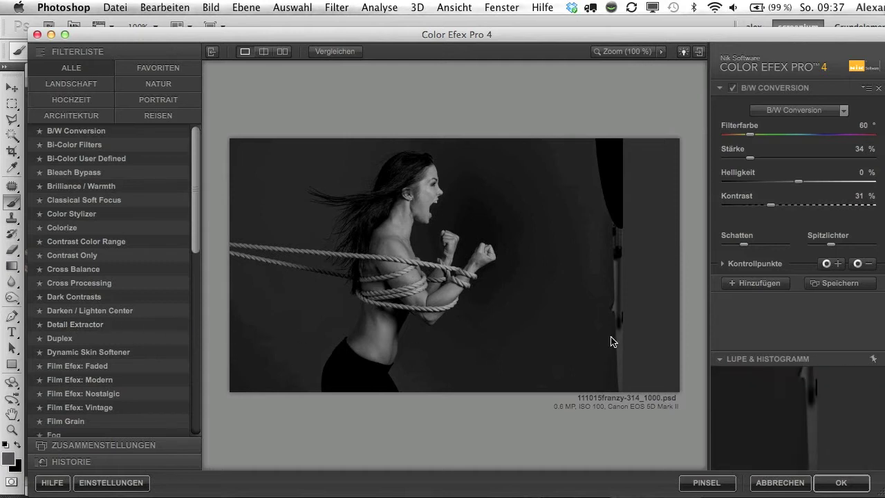
{"action": "left_click", "coordinate": [840, 265]}
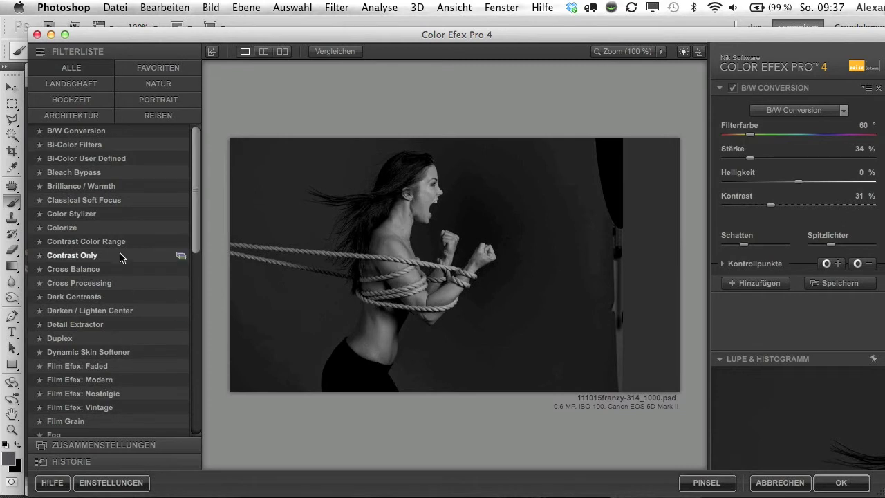
Apply Bi-Color Filters with cool/warm colour set 3, 71% opacity and 80% blend
{"action": "left_click", "coordinate": [85, 148]}
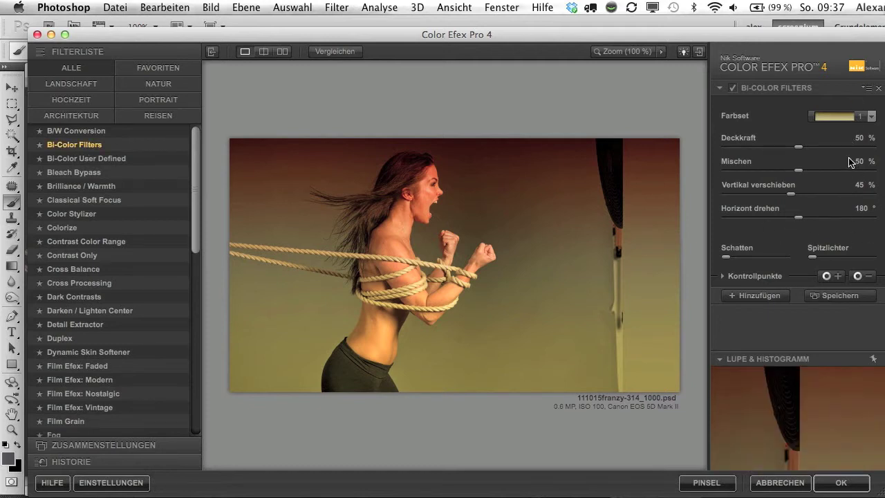
{"action": "left_click", "coordinate": [872, 117]}
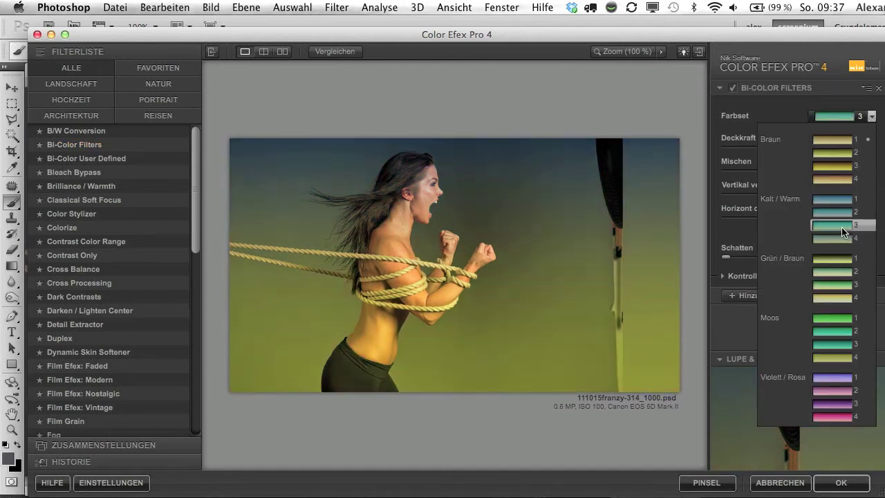
{"action": "left_click", "coordinate": [842, 225]}
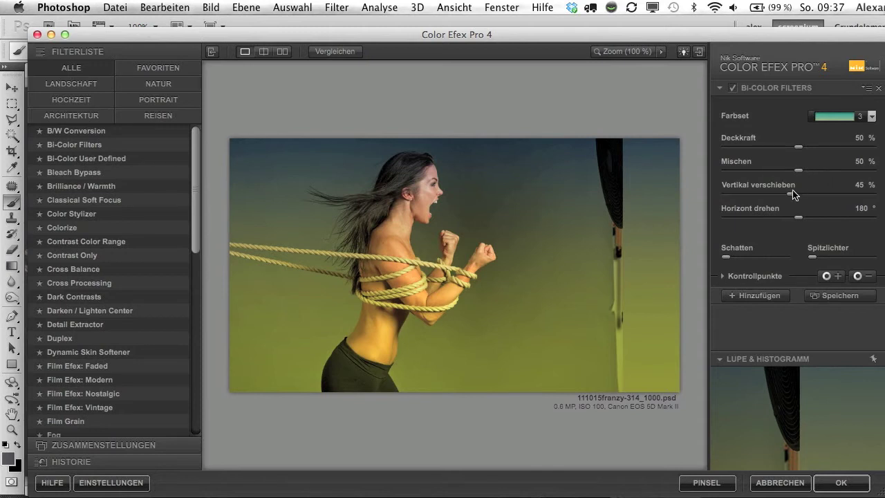
{"action": "left_click_drag", "start_coordinate": [799, 170], "coordinate": [840, 171]}
{"action": "mouse_move", "coordinate": [799, 147]}
{"action": "left_mouse_down"}
{"action": "mouse_move", "coordinate": [776, 148]}
{"action": "mouse_move", "coordinate": [829, 148]}
{"action": "left_mouse_up"}
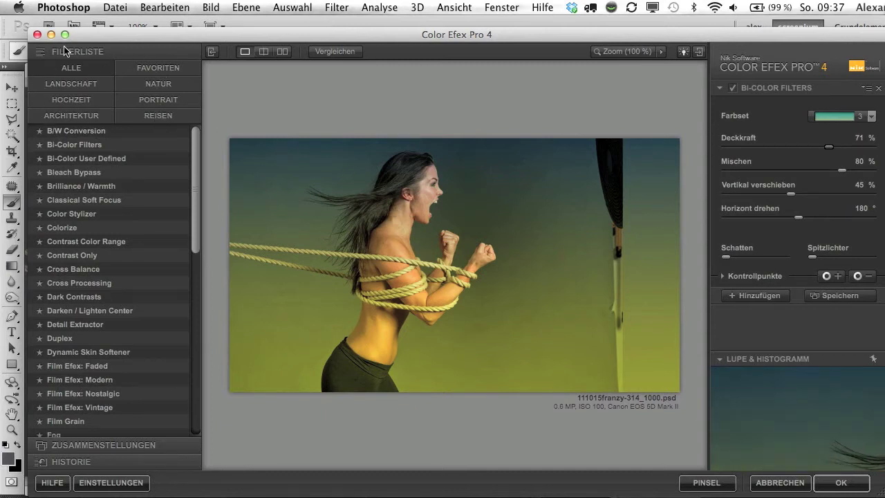
Filter the filter list by the Landscape, Architecture and Portrait categories
{"action": "left_click", "coordinate": [73, 88]}
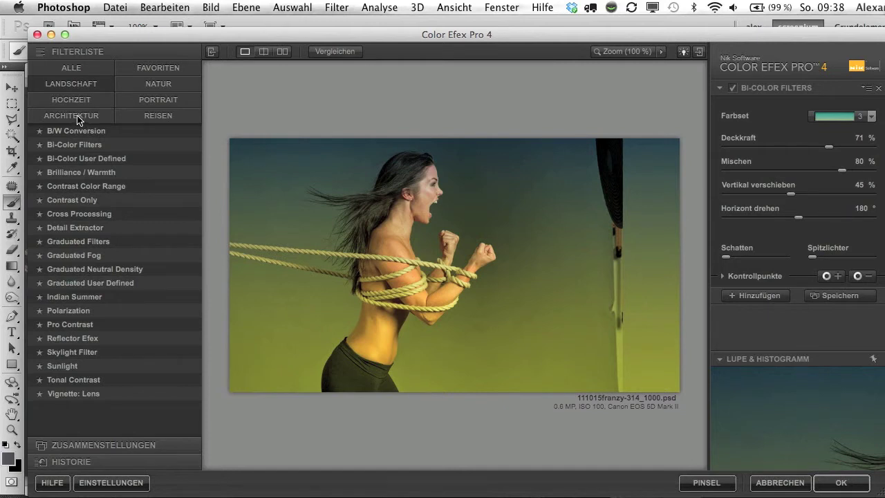
{"action": "left_click", "coordinate": [76, 117]}
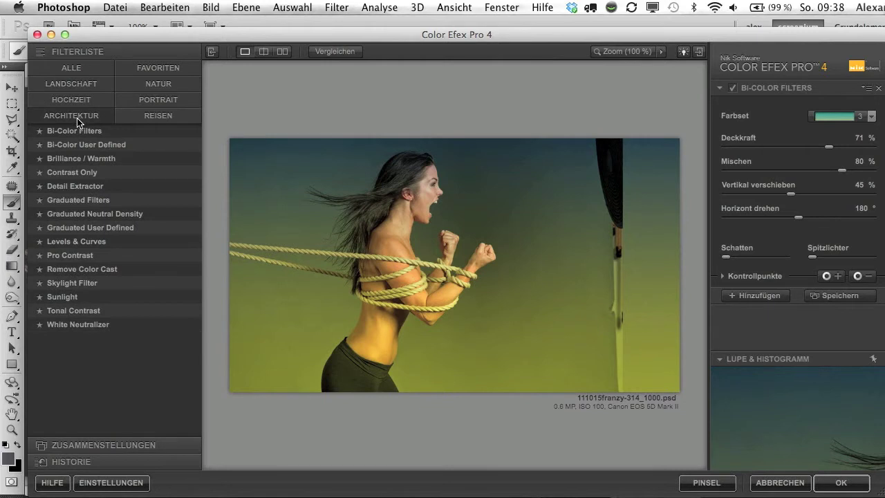
{"action": "left_click", "coordinate": [146, 105]}
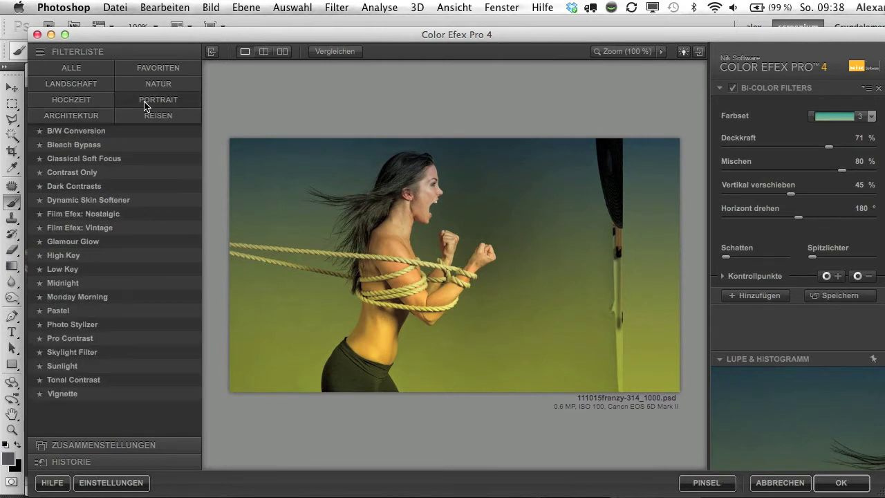
Browse the example presets (Beispiel-Zusammenstellungen) as thumbnails, starting with Schwarzes Gold
{"action": "left_click", "coordinate": [95, 446]}
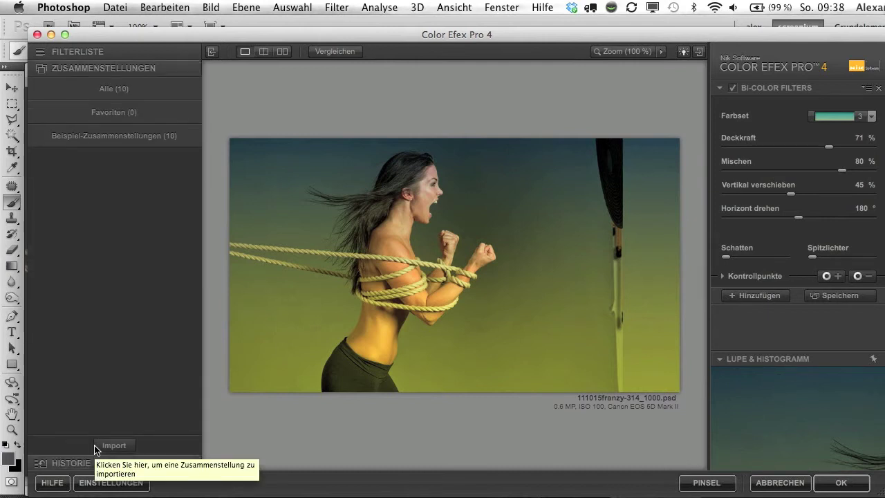
{"action": "left_click", "coordinate": [109, 137]}
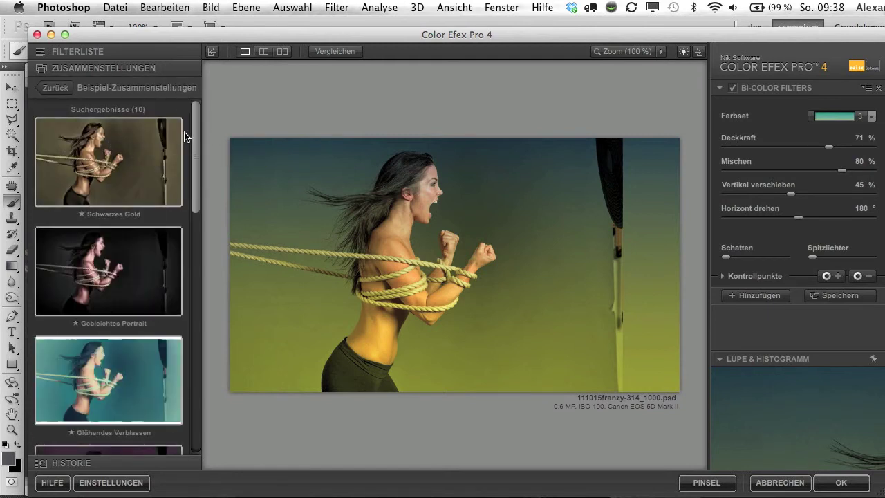
{"action": "scroll", "coordinate": [192, 138], "scroll_direction": "down", "scroll_amount": 1}
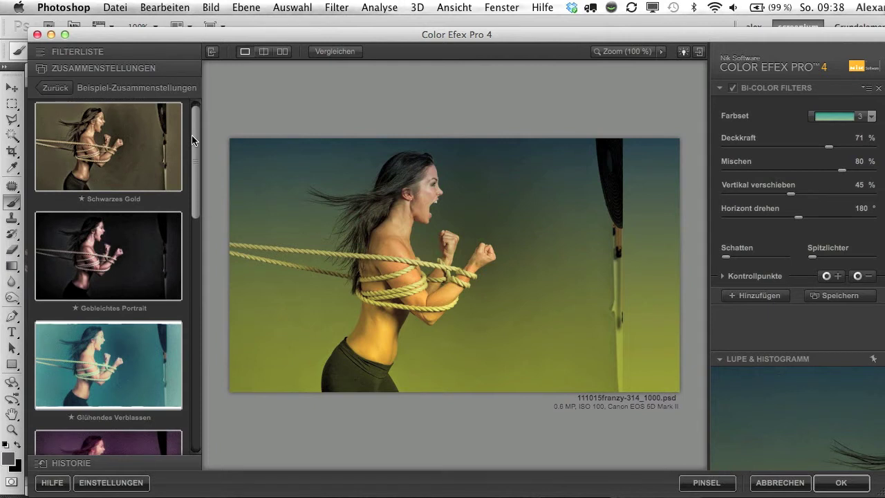
{"action": "left_click_drag", "start_coordinate": [193, 138], "coordinate": [194, 133]}
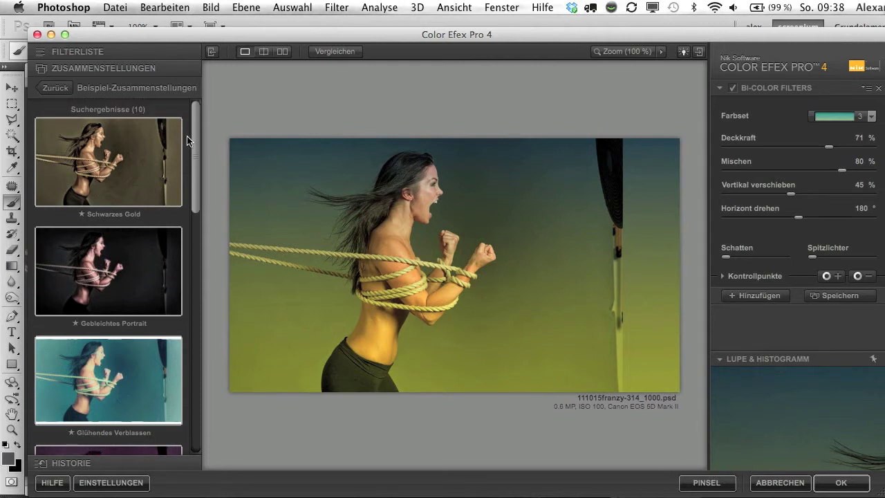
Apply the Schwarzes Gold preset, compare Colorize and Levels & Curves, and brighten the curve's midtones
{"action": "left_click", "coordinate": [107, 168]}
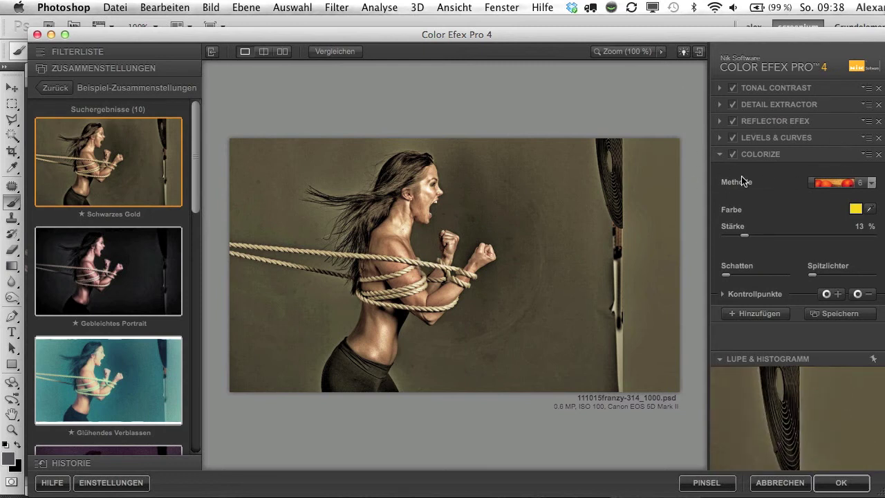
{"action": "left_click", "coordinate": [732, 154]}
{"action": "left_click", "coordinate": [733, 138]}
{"action": "left_click", "coordinate": [719, 137]}
{"action": "mouse_move", "coordinate": [795, 263]}
{"action": "left_mouse_down"}
{"action": "mouse_move", "coordinate": [828, 280]}
{"action": "mouse_move", "coordinate": [801, 241]}
{"action": "left_mouse_up"}
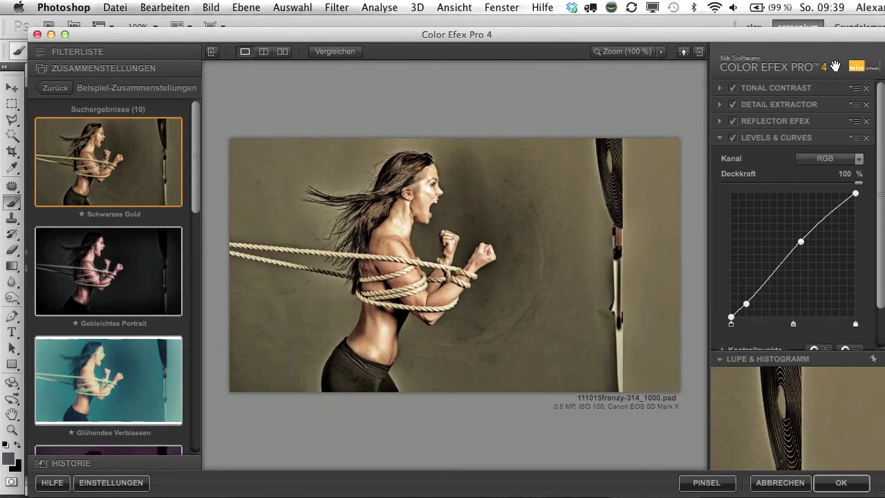
Remove Reflector Efex, Colorize, Detail Extractor, Tonal Contrast and Levels & Curves from the stack
{"action": "left_click", "coordinate": [868, 123]}
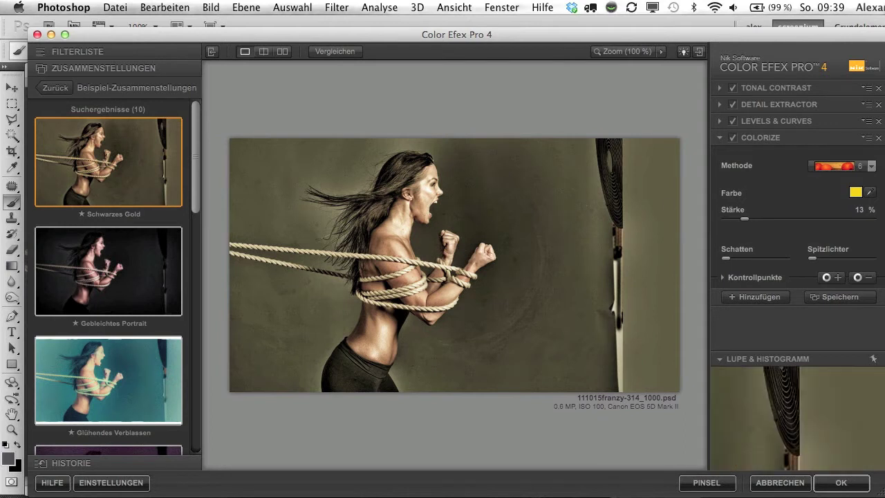
{"action": "left_click", "coordinate": [876, 138]}
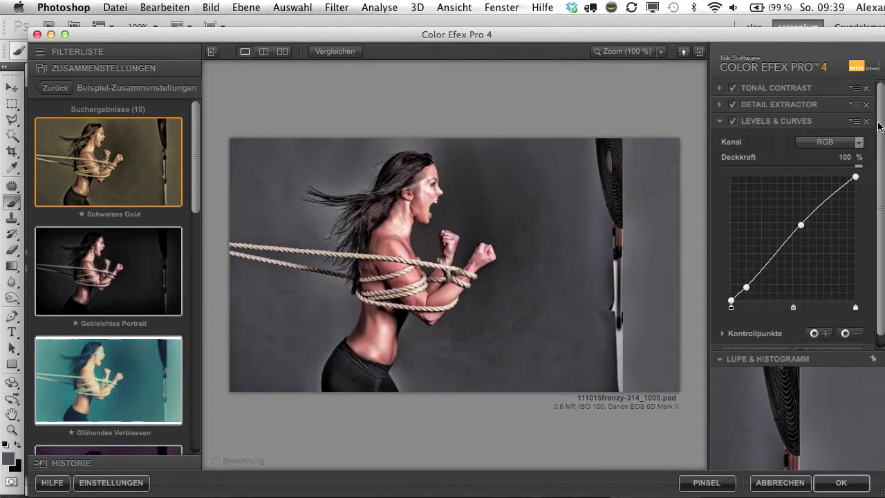
{"action": "left_click", "coordinate": [867, 104]}
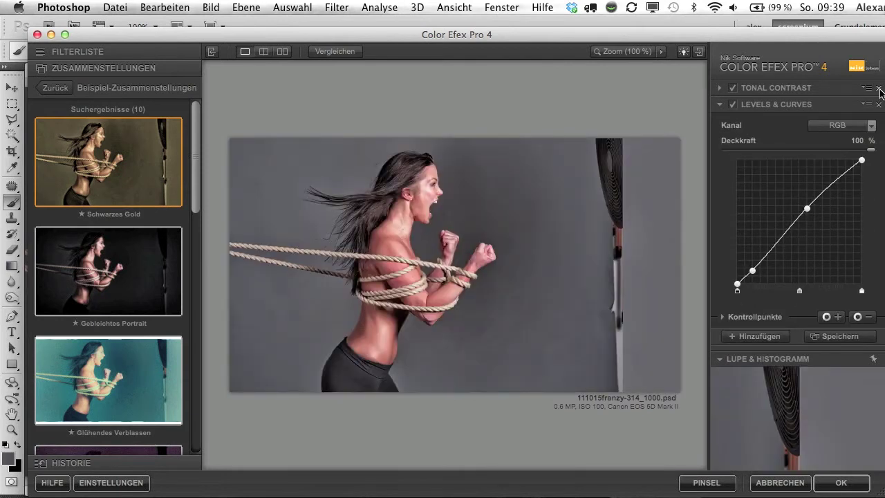
{"action": "left_click", "coordinate": [879, 89]}
{"action": "left_click", "coordinate": [878, 89]}
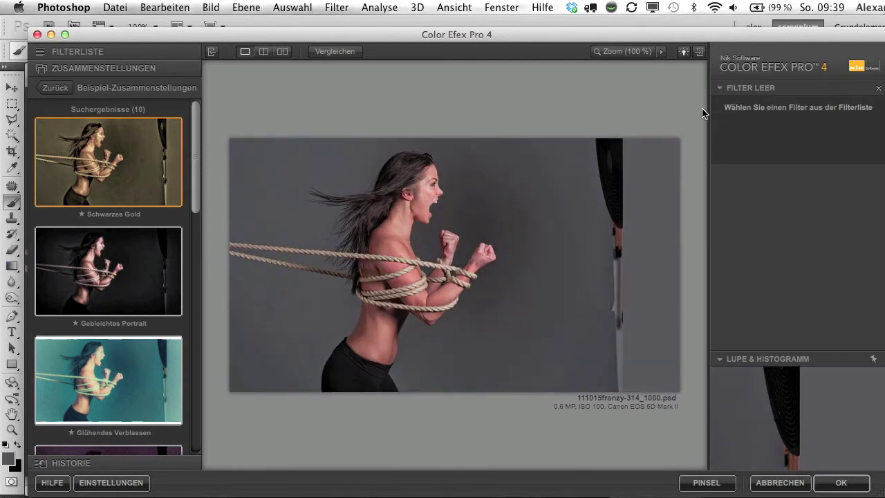
Apply Dark Contrasts from the full filter list and preview it at 100% zoom
{"action": "left_click", "coordinate": [65, 50]}
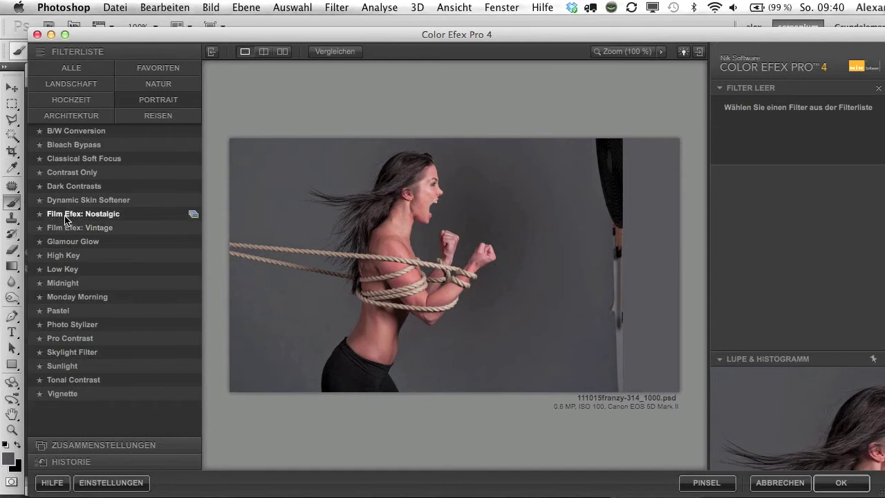
{"action": "left_click", "coordinate": [71, 84]}
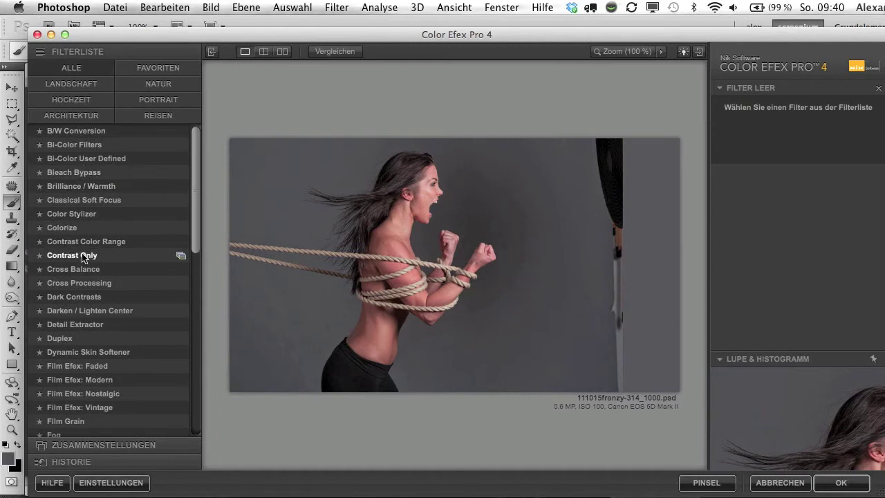
{"action": "left_click", "coordinate": [84, 296]}
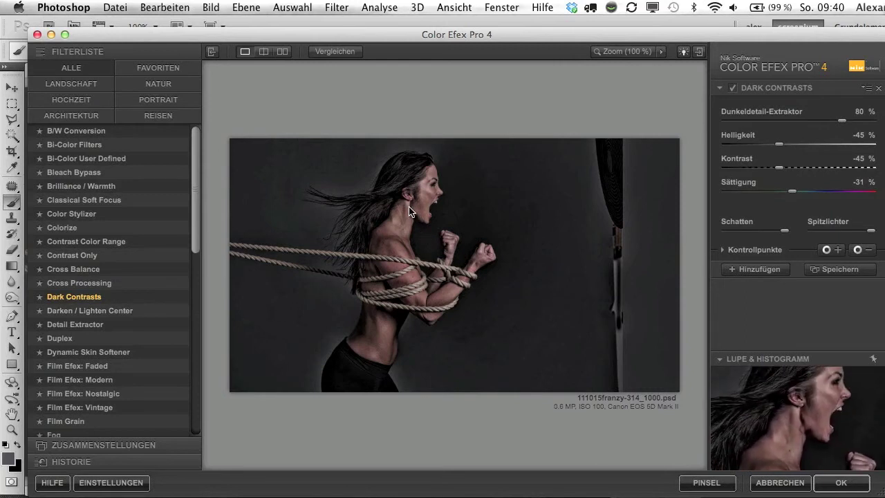
{"action": "left_click", "coordinate": [637, 54]}
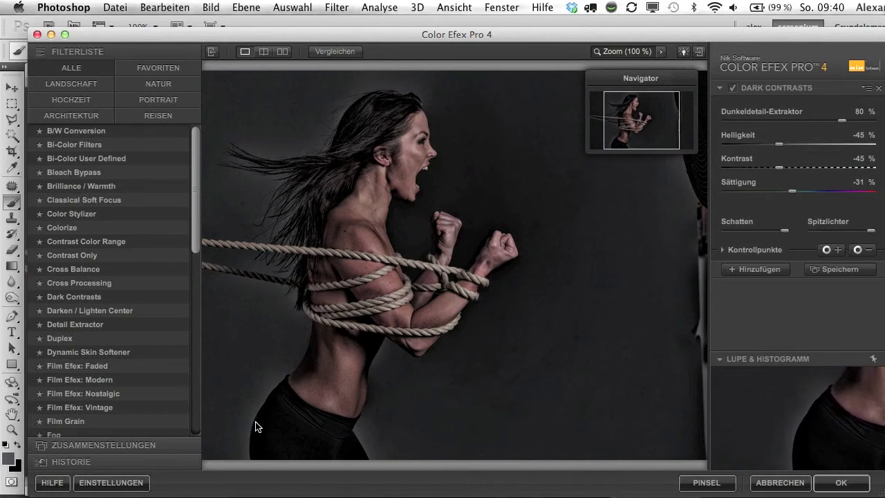
Try Detail Extractor and the Film Efex Faded, Modern and Nostalgic filters
{"action": "left_click", "coordinate": [79, 324]}
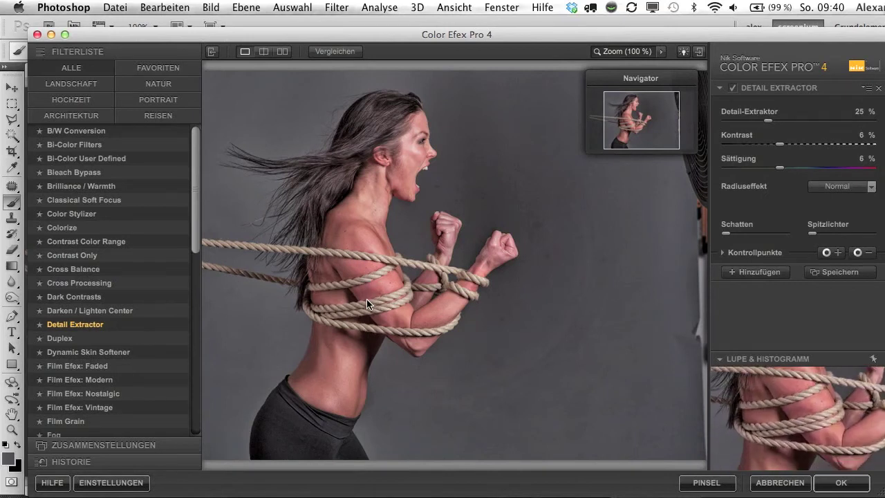
{"action": "left_click", "coordinate": [76, 367]}
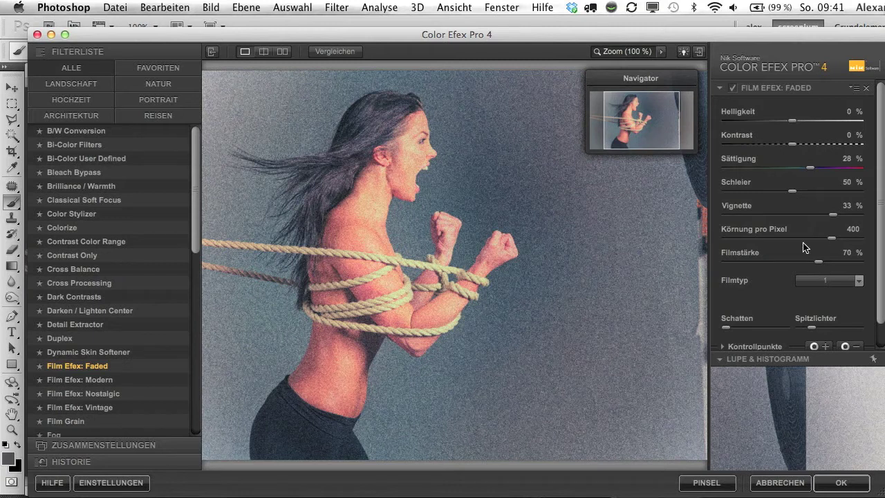
{"action": "left_click", "coordinate": [101, 381]}
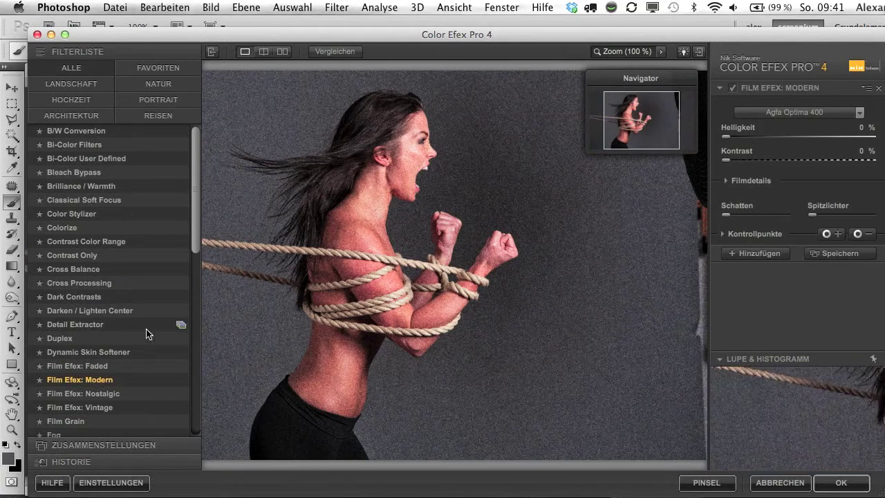
{"action": "left_click", "coordinate": [109, 395]}
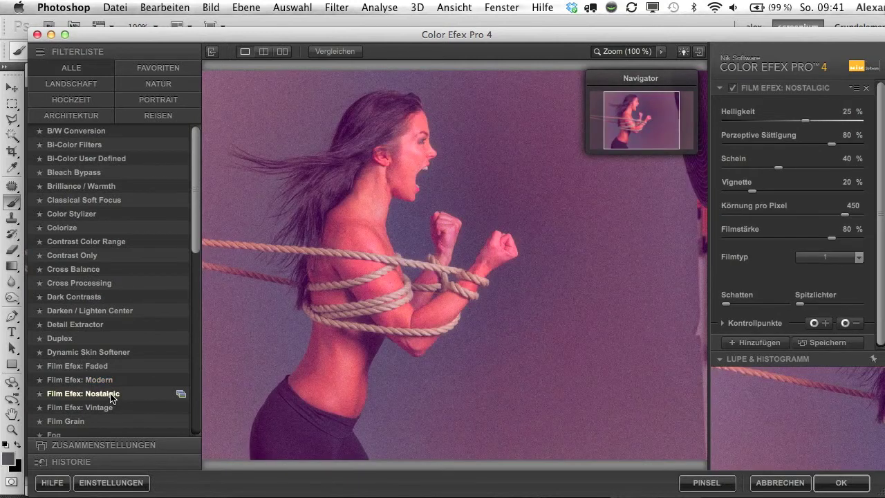
Switch the preview to Film Efex: Vintage and scroll through the filter list
{"action": "left_click", "coordinate": [102, 408]}
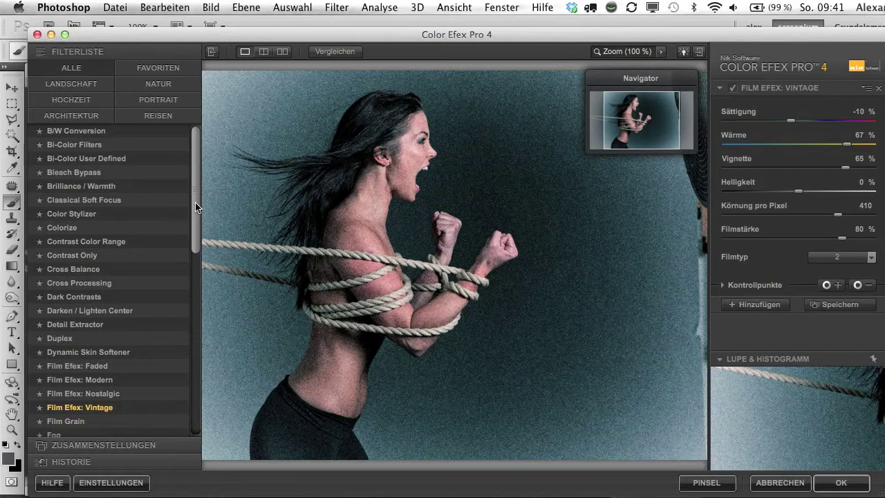
{"action": "left_click_drag", "start_coordinate": [197, 203], "coordinate": [196, 265]}
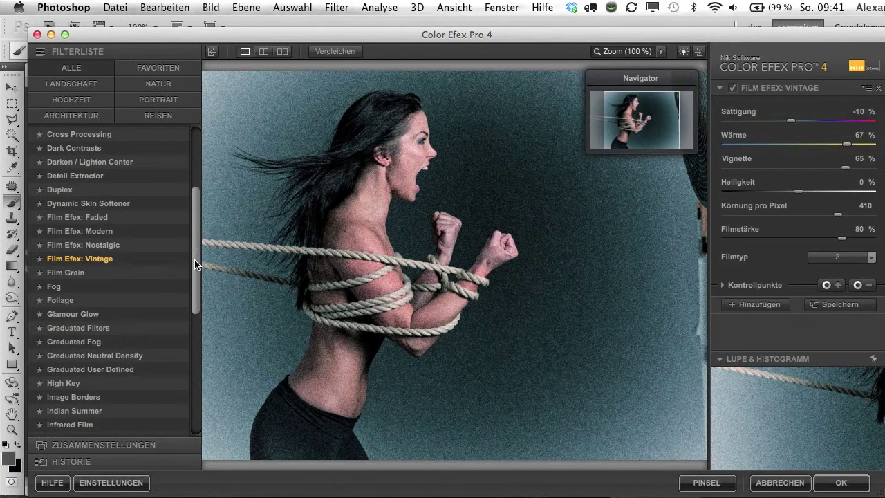
{"action": "left_click_drag", "start_coordinate": [194, 260], "coordinate": [193, 302]}
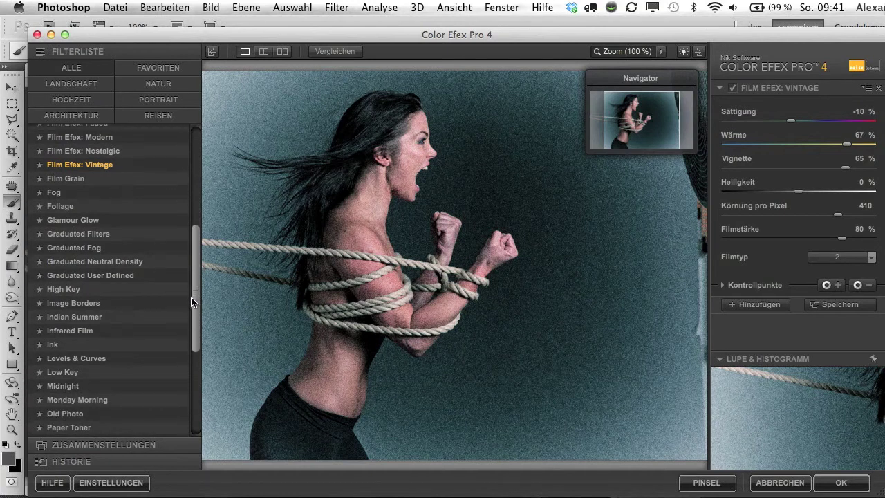
{"action": "left_click_drag", "start_coordinate": [196, 295], "coordinate": [196, 185]}
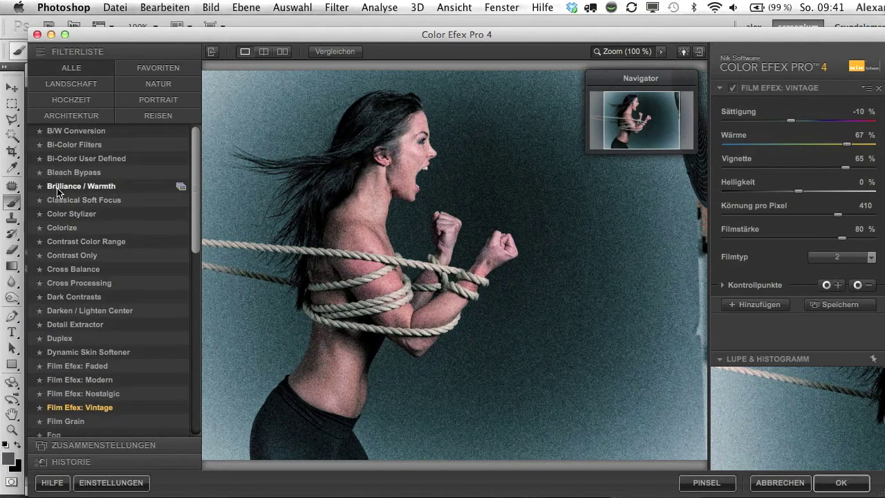
Try Bleach Bypass with a neck control point at about 51% opacity, then cancel the plugin
{"action": "left_click", "coordinate": [62, 173]}
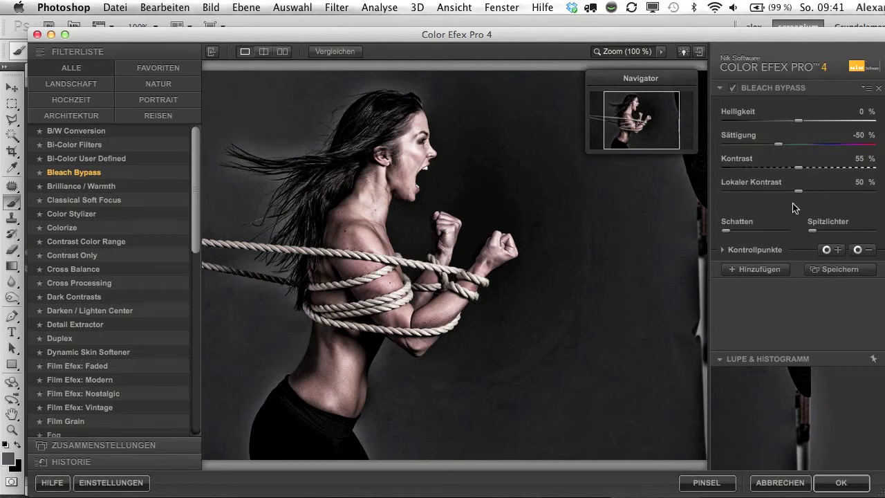
{"action": "left_click", "coordinate": [827, 250]}
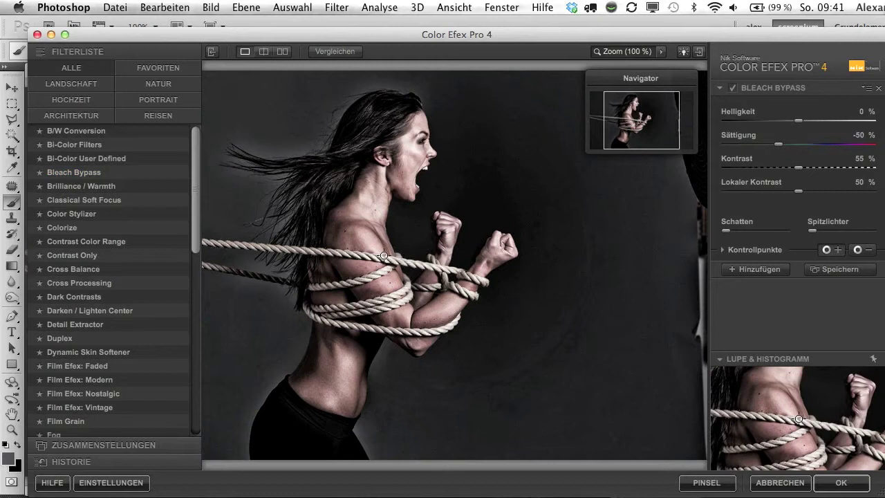
{"action": "left_click", "coordinate": [368, 206]}
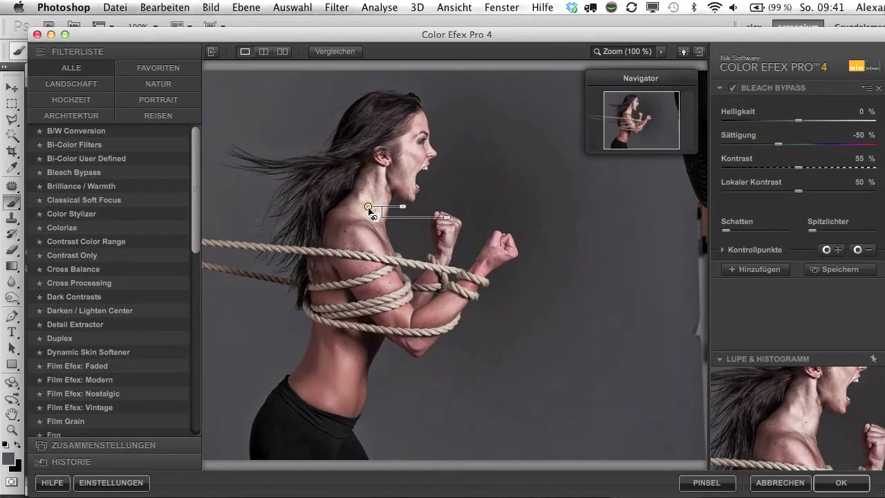
{"action": "mouse_move", "coordinate": [368, 207]}
{"action": "left_mouse_down"}
{"action": "mouse_move", "coordinate": [407, 164]}
{"action": "mouse_move", "coordinate": [455, 168]}
{"action": "mouse_move", "coordinate": [441, 165]}
{"action": "left_mouse_up"}
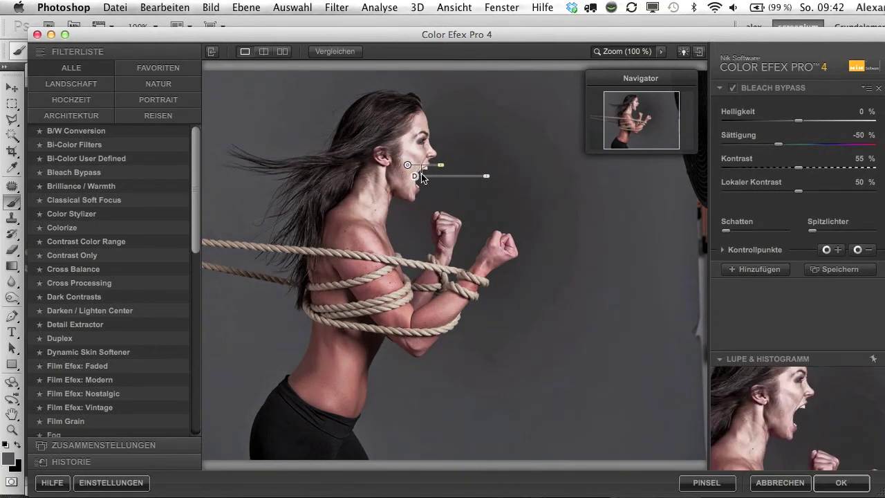
{"action": "mouse_move", "coordinate": [487, 176]}
{"action": "left_mouse_down"}
{"action": "mouse_move", "coordinate": [437, 180]}
{"action": "mouse_move", "coordinate": [484, 177]}
{"action": "left_mouse_up"}
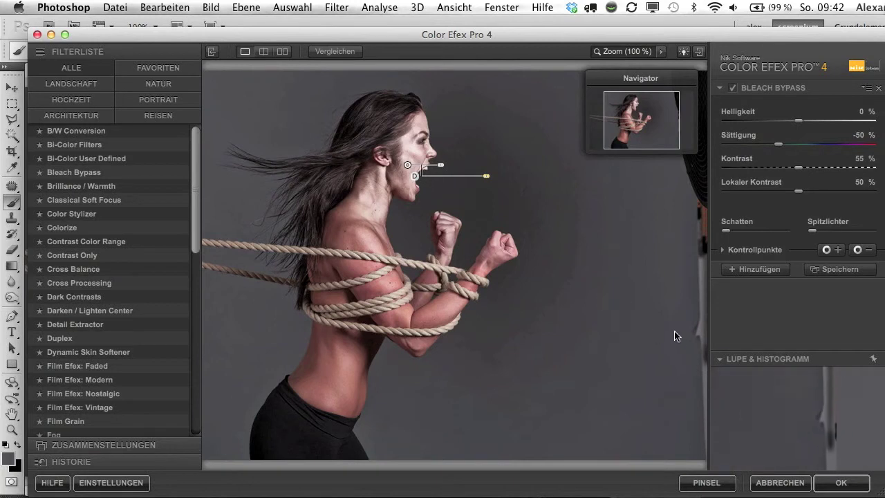
{"action": "left_click", "coordinate": [780, 485]}
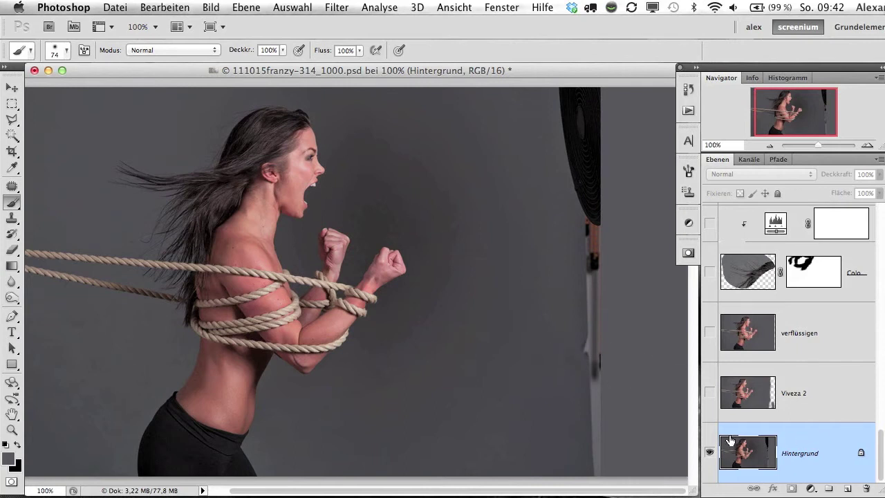
Toggle the Viveza 2 layer on and off to compare with Hintergrund, leaving it visible
{"action": "mouse_move", "coordinate": [883, 472]}
{"action": "left_mouse_down"}
{"action": "mouse_move", "coordinate": [883, 241]}
{"action": "mouse_move", "coordinate": [883, 472]}
{"action": "left_mouse_up"}
{"action": "left_click", "coordinate": [710, 393]}
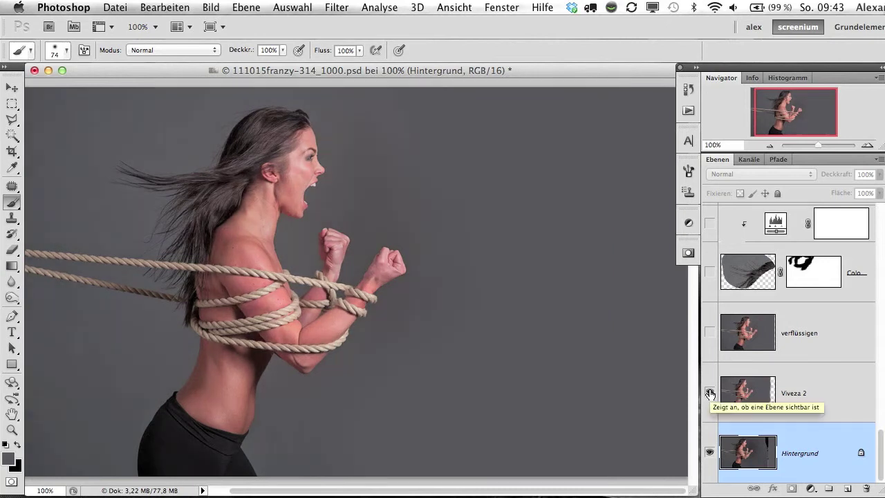
{"action": "left_click", "coordinate": [711, 393]}
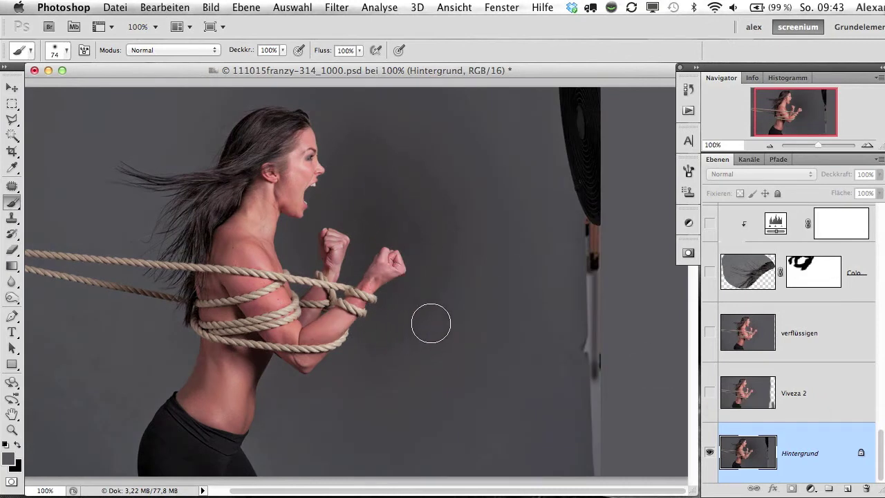
{"action": "mouse_move", "coordinate": [431, 323]}
{"action": "left_mouse_down"}
{"action": "mouse_move", "coordinate": [395, 192]}
{"action": "mouse_move", "coordinate": [316, 257]}
{"action": "mouse_move", "coordinate": [348, 217]}
{"action": "mouse_move", "coordinate": [394, 211]}
{"action": "left_mouse_up"}
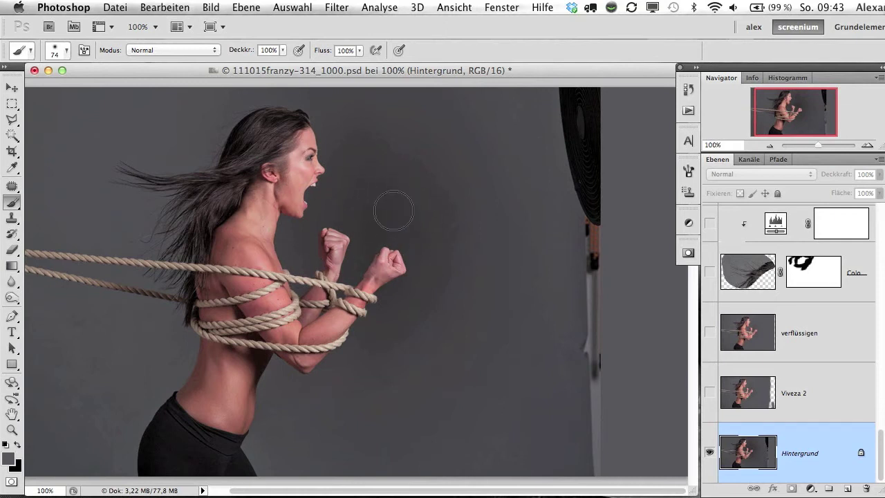
{"action": "left_click", "coordinate": [709, 394]}
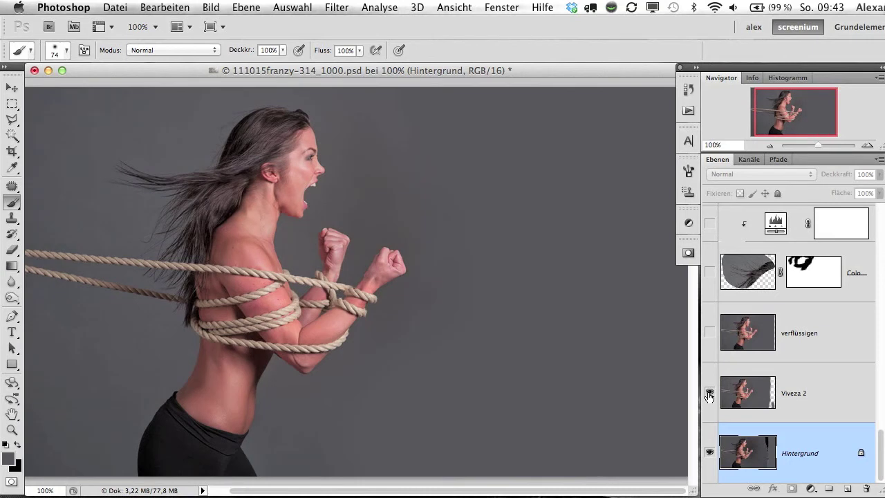
{"action": "left_click", "coordinate": [708, 394]}
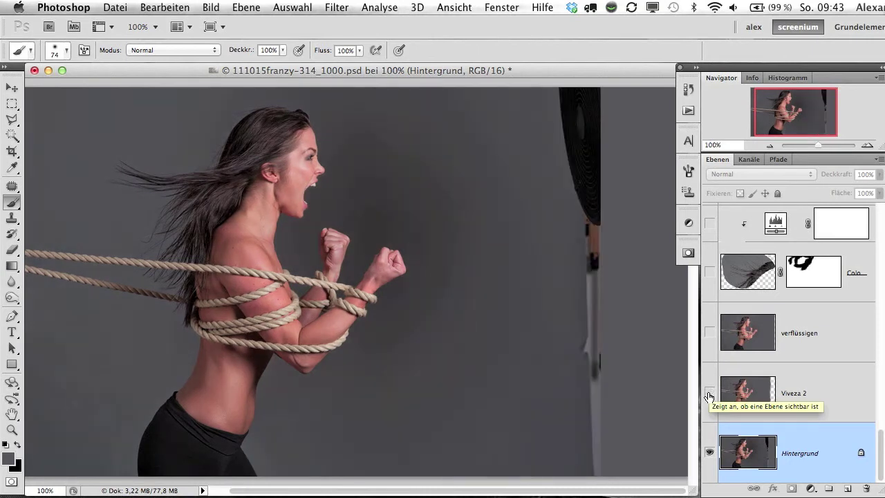
{"action": "left_click", "coordinate": [709, 395]}
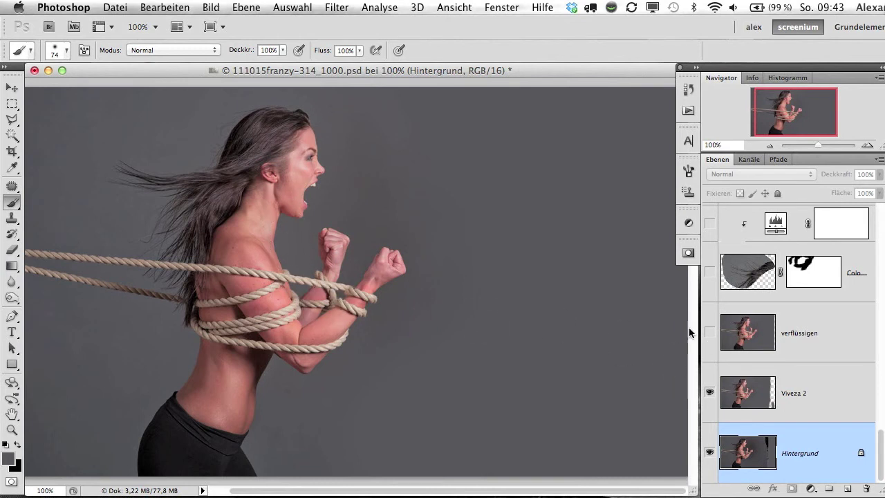
Show the verflüssigen layer and the masked hair-shadow layer, comparing the latter on and off
{"action": "left_click", "coordinate": [710, 335]}
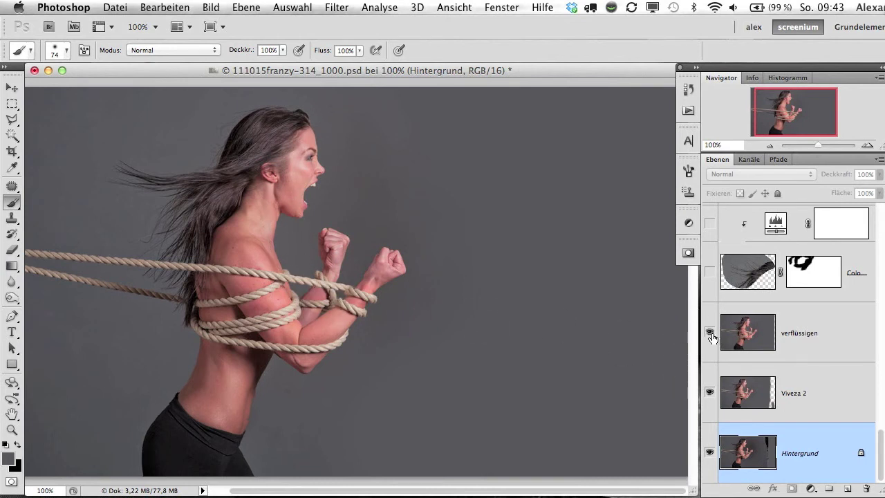
{"action": "left_click_drag", "start_coordinate": [883, 476], "coordinate": [883, 450]}
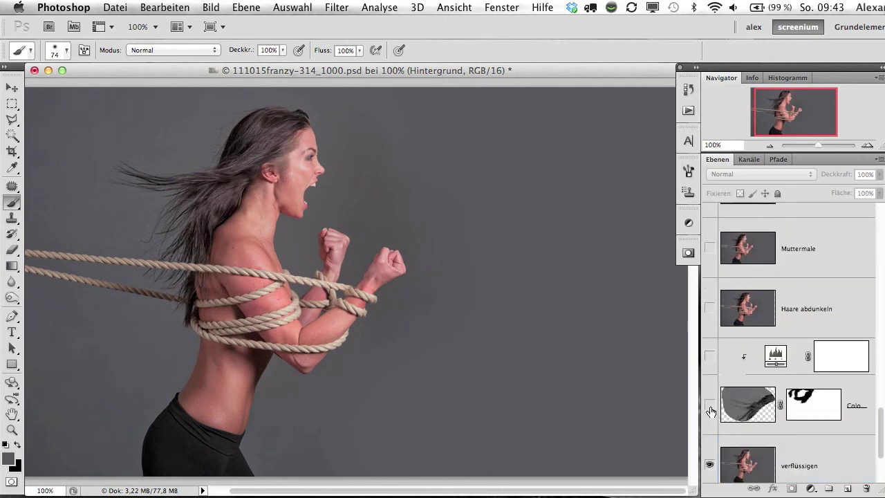
{"action": "left_click", "coordinate": [711, 408]}
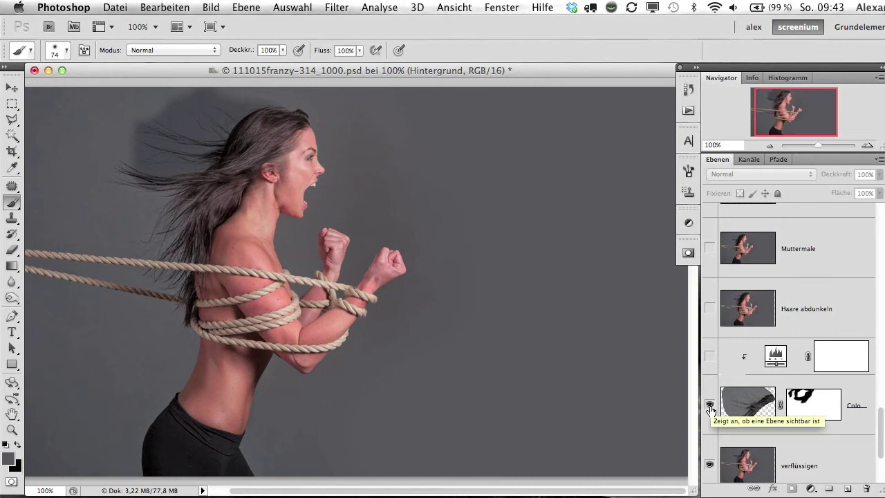
{"action": "left_click", "coordinate": [710, 409]}
{"action": "left_click", "coordinate": [710, 408]}
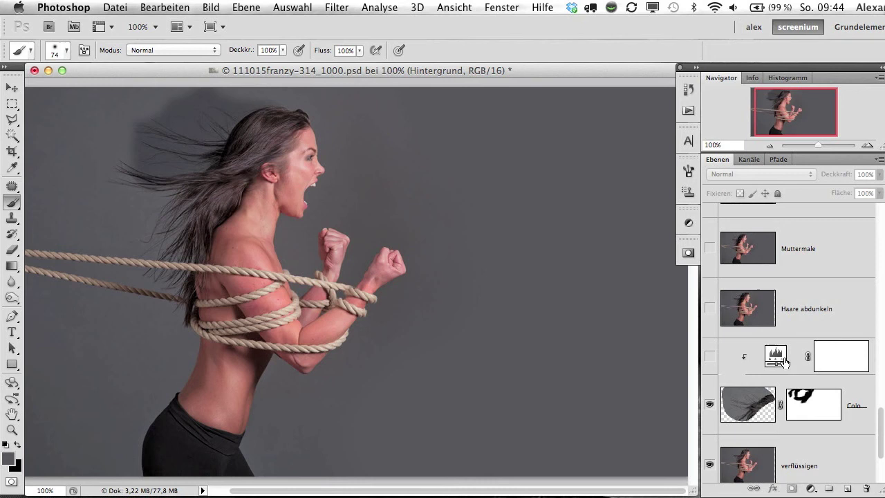
Compare Tonwertkorrektur 2 on and off and open its Levels settings
{"action": "left_click", "coordinate": [710, 357]}
{"action": "left_click", "coordinate": [711, 357]}
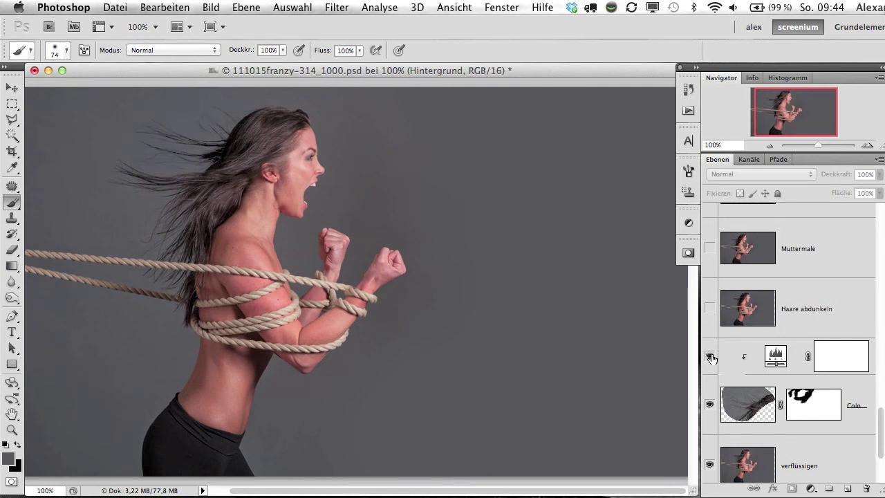
{"action": "double_click", "coordinate": [776, 357]}
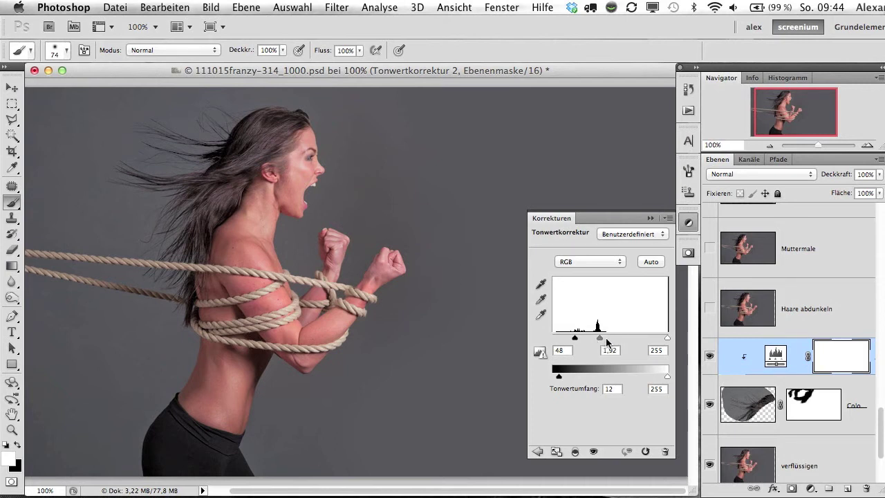
Compare the Tonwertkorrektur 2 adjustment on and off twice, then close its settings panel
{"action": "left_click", "coordinate": [708, 359]}
{"action": "left_click", "coordinate": [708, 359]}
{"action": "left_click", "coordinate": [709, 357]}
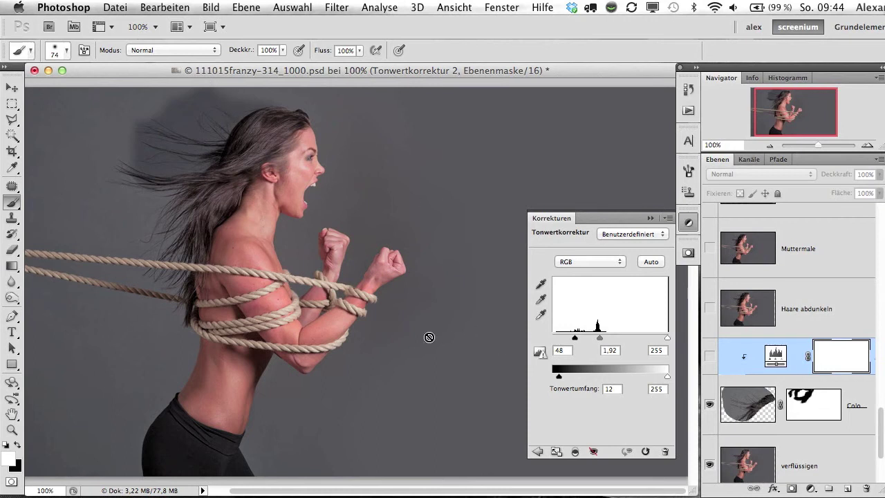
{"action": "left_click", "coordinate": [709, 357]}
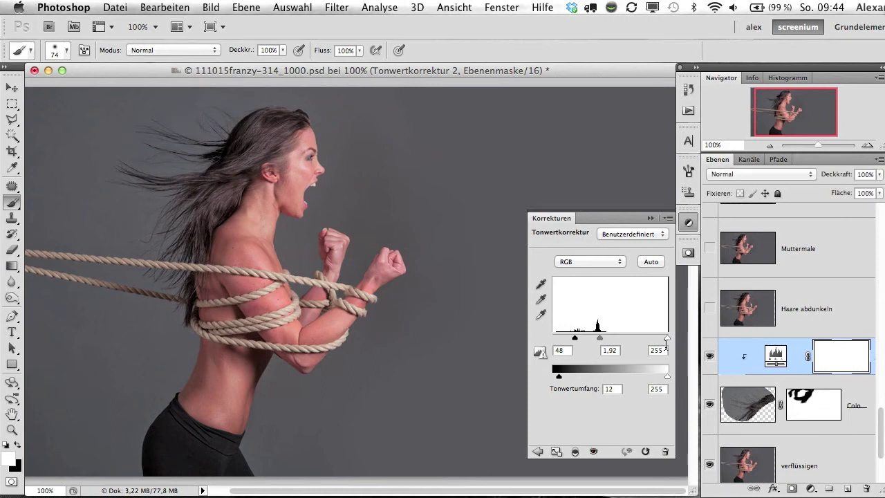
{"action": "left_click", "coordinate": [650, 219]}
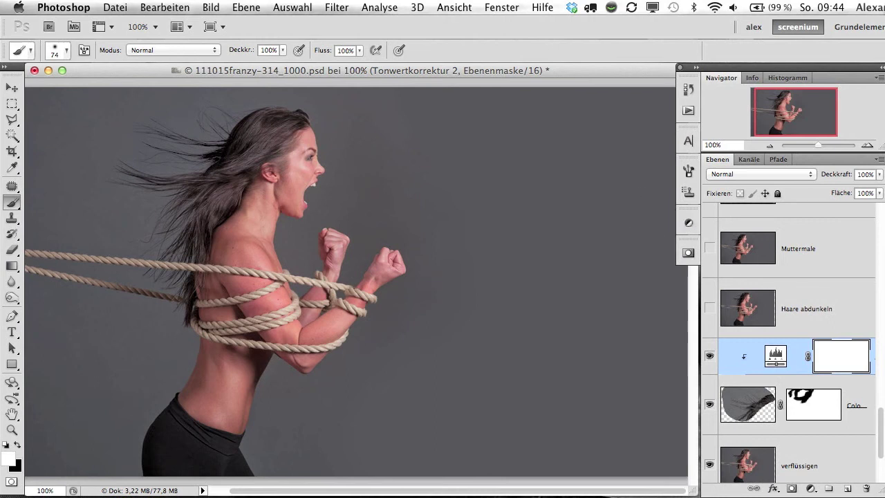
Turn on the Haare abdunkeln and Muttermale layers to darken the hair
{"action": "left_click", "coordinate": [710, 310]}
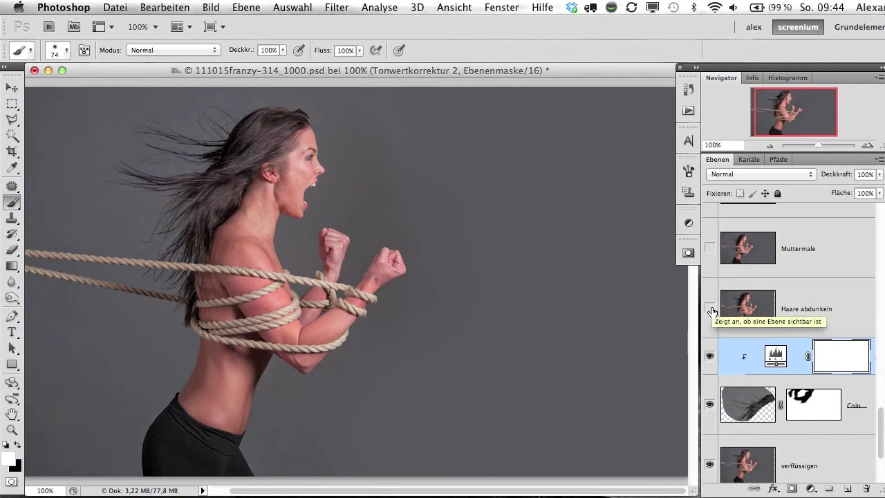
{"action": "left_click", "coordinate": [710, 310]}
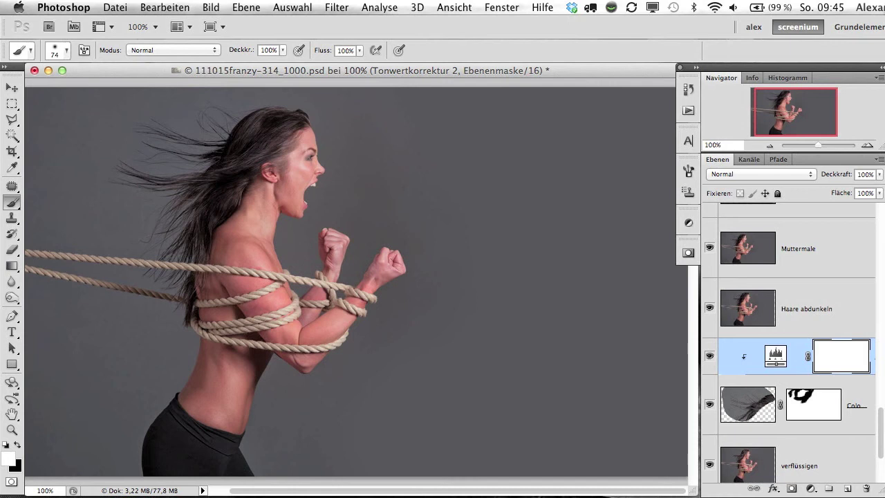
{"action": "left_click_drag", "start_coordinate": [880, 430], "coordinate": [879, 401]}
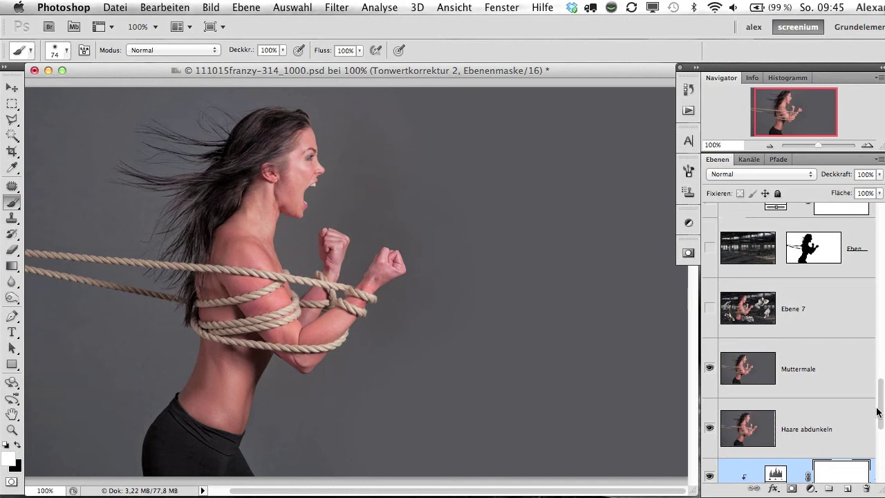
Toggle the blurred hall layer Ebene 6 off and on to compare, leaving it visible
{"action": "left_click", "coordinate": [710, 248]}
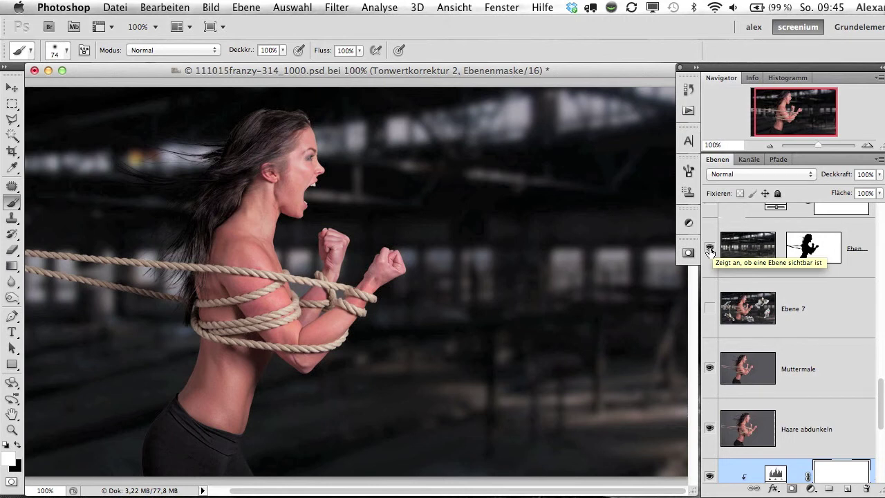
{"action": "left_click", "coordinate": [711, 249]}
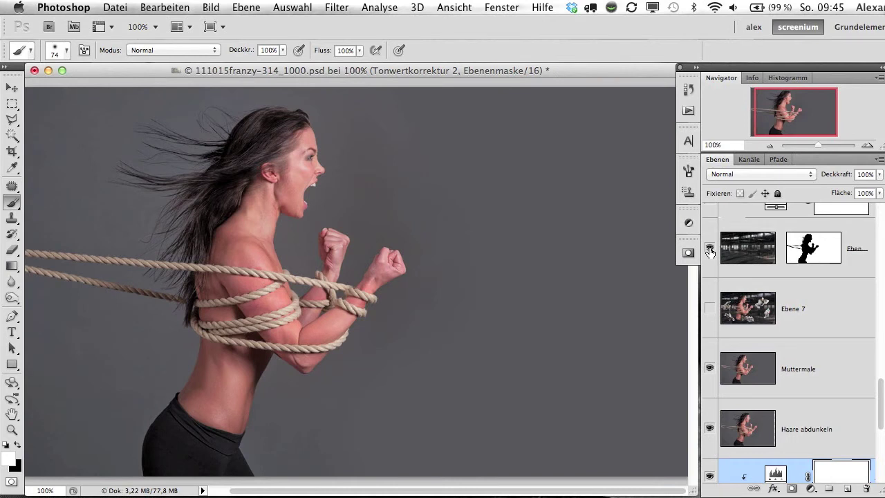
{"action": "left_click", "coordinate": [710, 249]}
{"action": "left_click", "coordinate": [751, 254]}
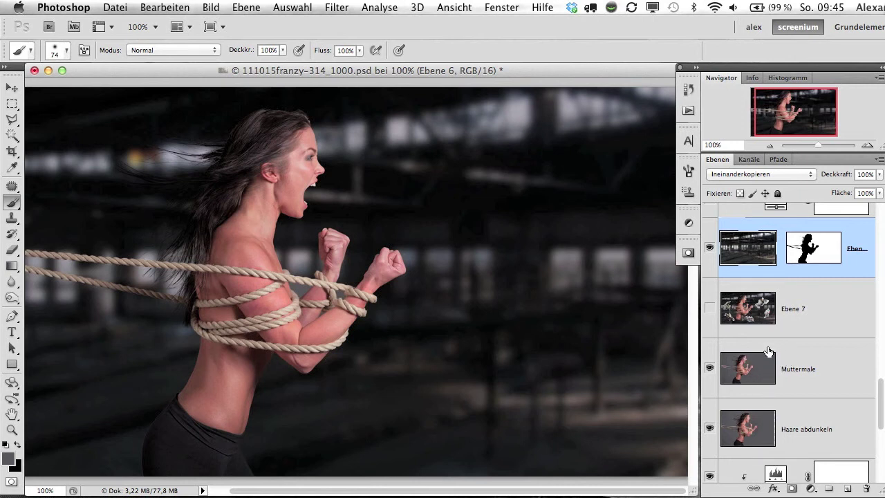
{"action": "left_click", "coordinate": [710, 248]}
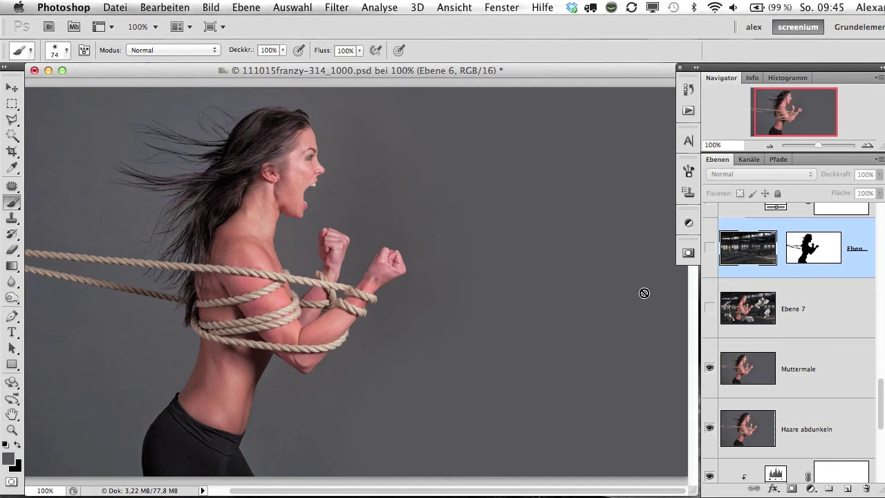
{"action": "left_click", "coordinate": [710, 248]}
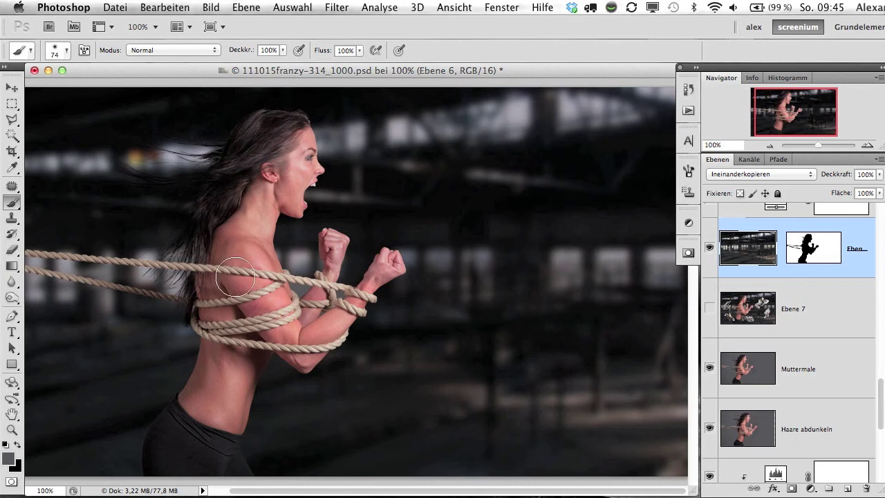
Turn on Ebene 6's clipped Levels adjustment and brush the mask behind her shoulder
{"action": "scroll", "coordinate": [881, 422], "scroll_direction": "up", "scroll_amount": 2}
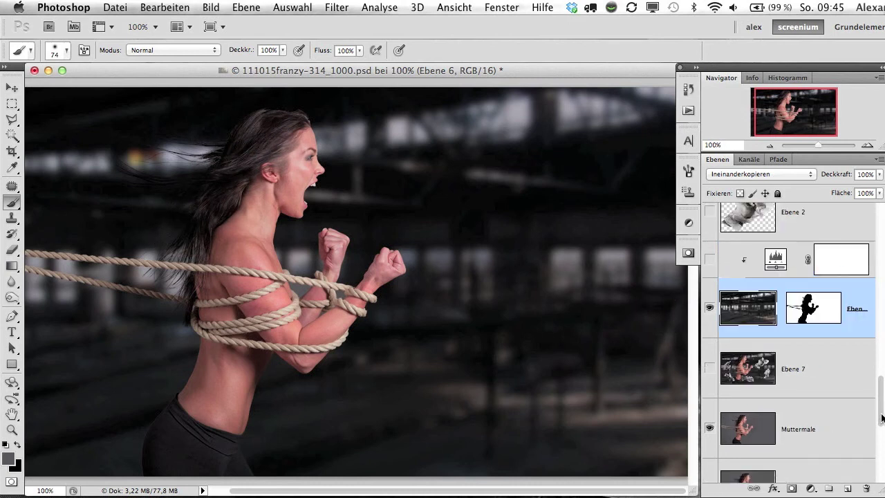
{"action": "left_click", "coordinate": [708, 260]}
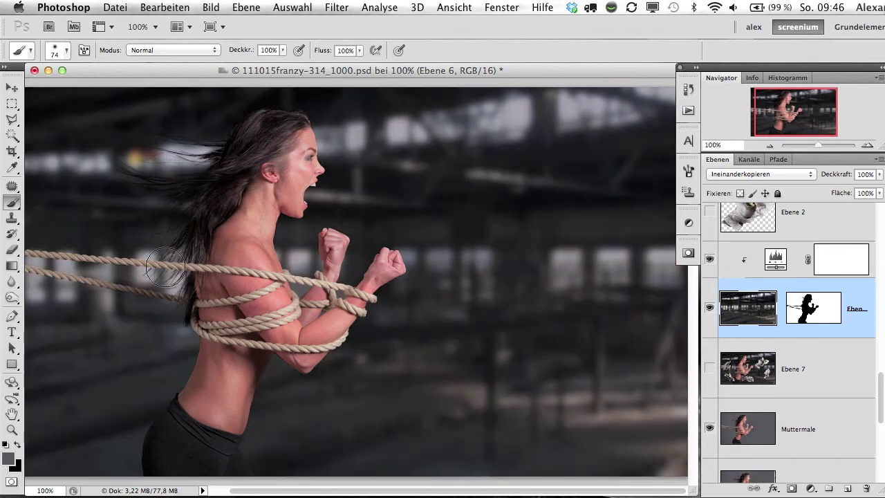
{"action": "left_click_drag", "start_coordinate": [165, 279], "coordinate": [176, 284]}
Show three crumpled newspaper layers flying around the bound woman
{"action": "scroll", "coordinate": [881, 415], "scroll_direction": "up", "scroll_amount": 1}
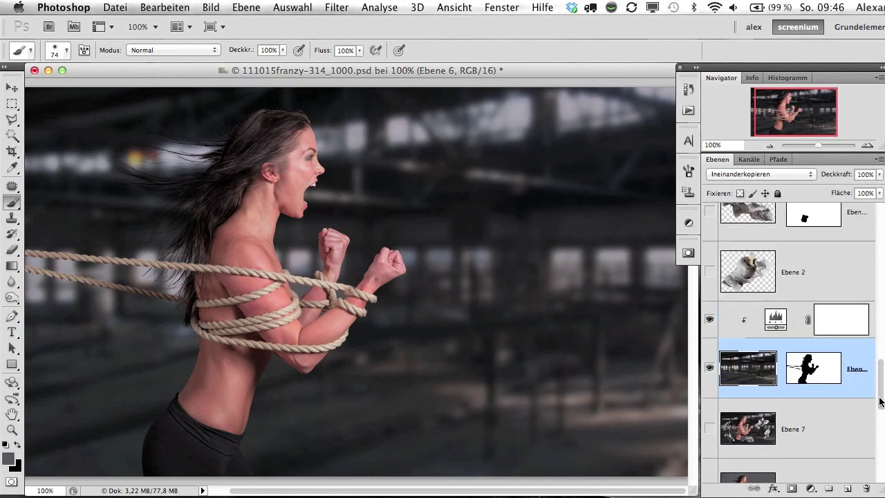
{"action": "scroll", "coordinate": [881, 405], "scroll_direction": "up", "scroll_amount": 1}
{"action": "scroll", "coordinate": [881, 404], "scroll_direction": "up", "scroll_amount": 1}
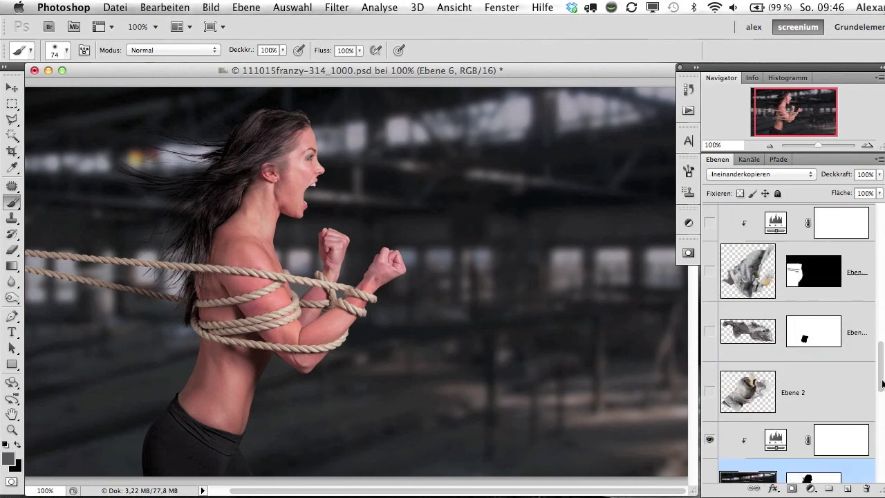
{"action": "left_click", "coordinate": [709, 394]}
{"action": "left_click", "coordinate": [710, 331]}
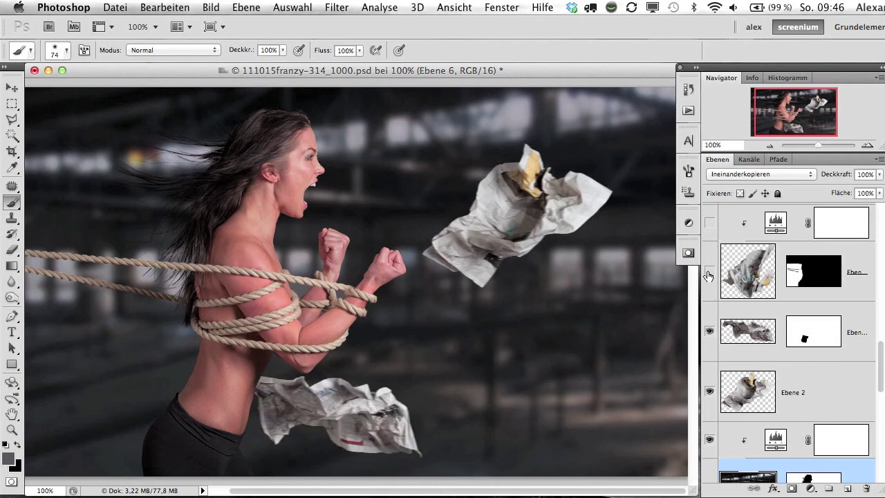
{"action": "left_click", "coordinate": [709, 271]}
Compare the left newspaper's darkening adjustment on and off, leaving it on
{"action": "scroll", "coordinate": [881, 380], "scroll_direction": "up", "scroll_amount": 1}
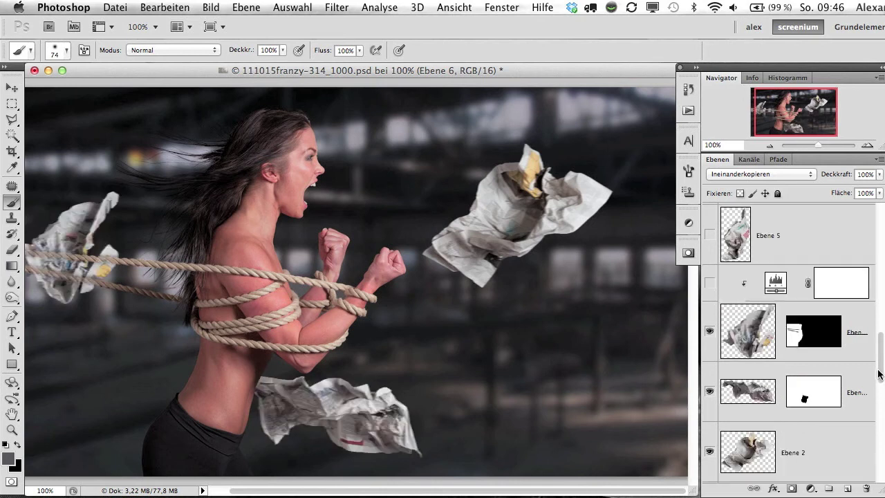
{"action": "scroll", "coordinate": [880, 368], "scroll_direction": "up", "scroll_amount": 1}
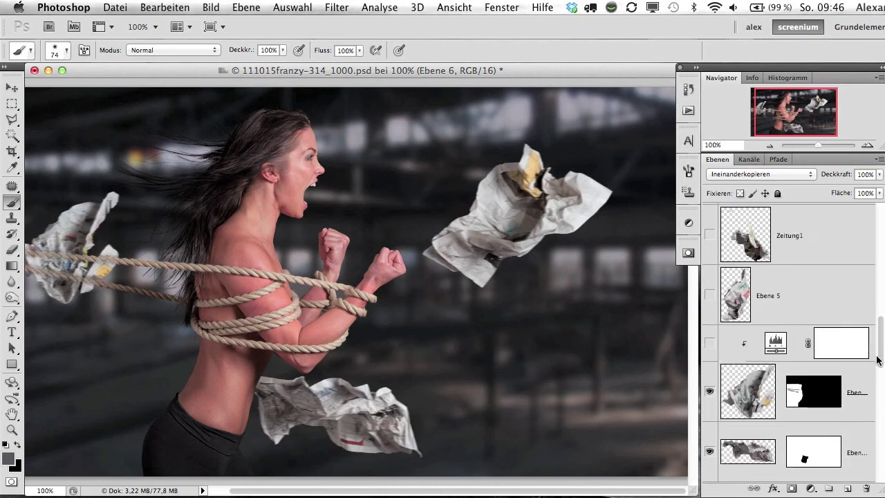
{"action": "left_click", "coordinate": [709, 345]}
{"action": "left_click", "coordinate": [710, 345]}
{"action": "left_click", "coordinate": [711, 345]}
{"action": "left_click", "coordinate": [709, 344]}
{"action": "left_click", "coordinate": [709, 345]}
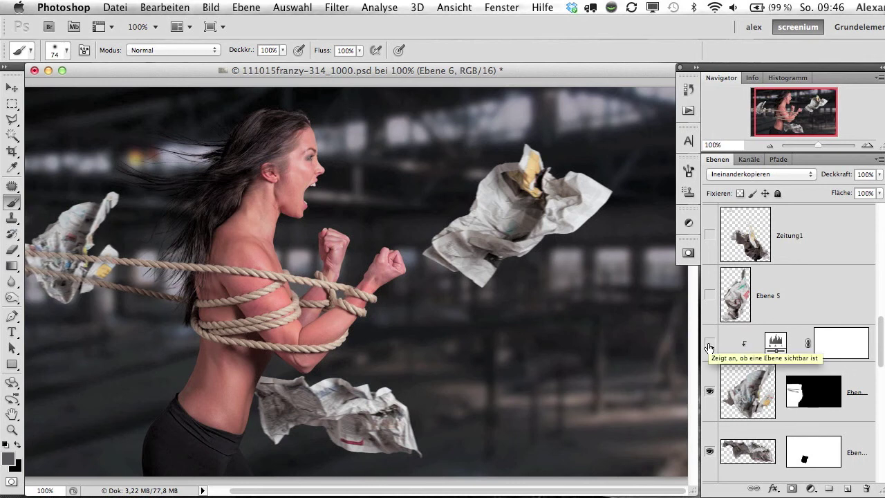
{"action": "left_click", "coordinate": [709, 344]}
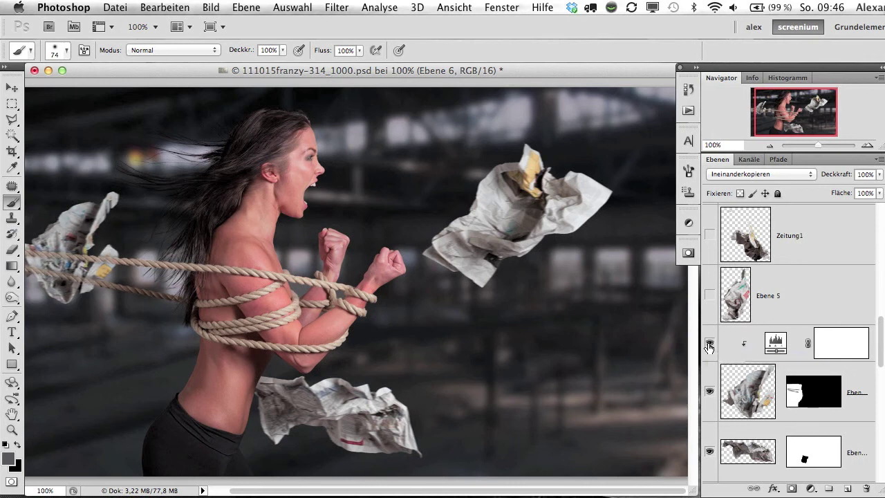
Show the Ebene 5 and Zeitung1 newspaper layers
{"action": "left_click", "coordinate": [709, 295]}
{"action": "left_click", "coordinate": [709, 235]}
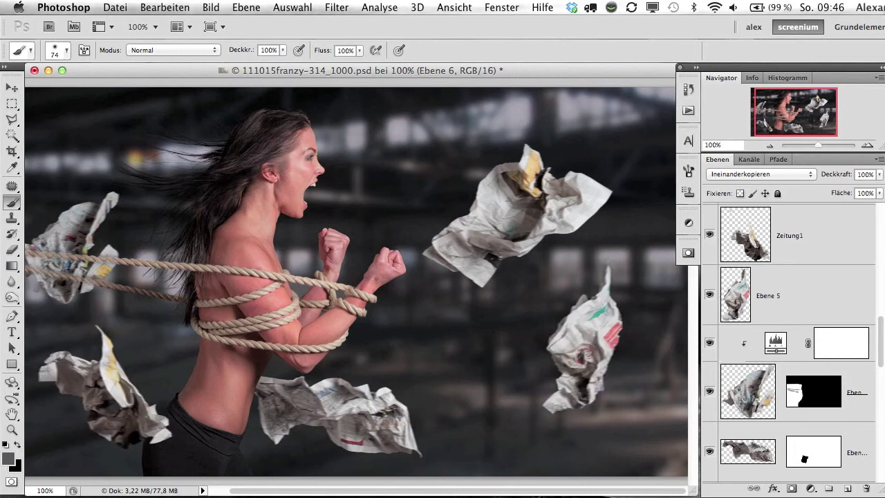
{"action": "left_click_drag", "start_coordinate": [881, 359], "coordinate": [877, 341]}
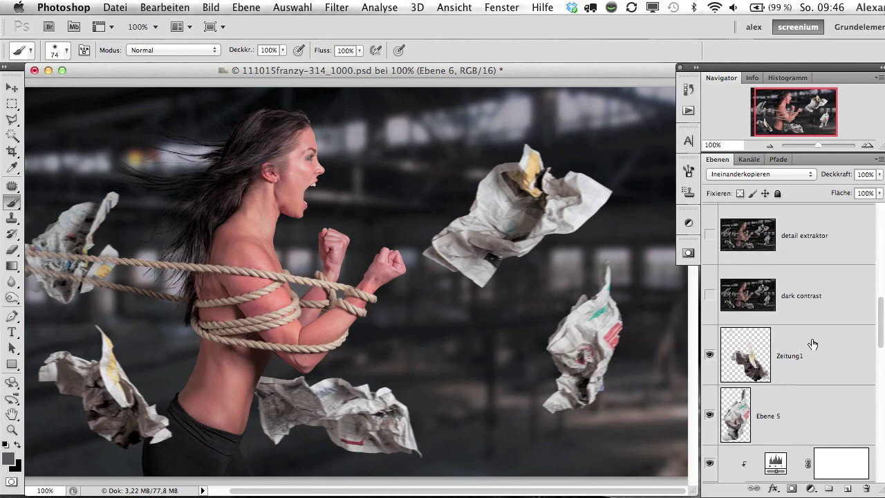
Show Ebene 7, the brighter hall background with glowing out-of-focus lights
{"action": "left_click_drag", "start_coordinate": [881, 335], "coordinate": [881, 391]}
{"action": "left_click", "coordinate": [711, 428]}
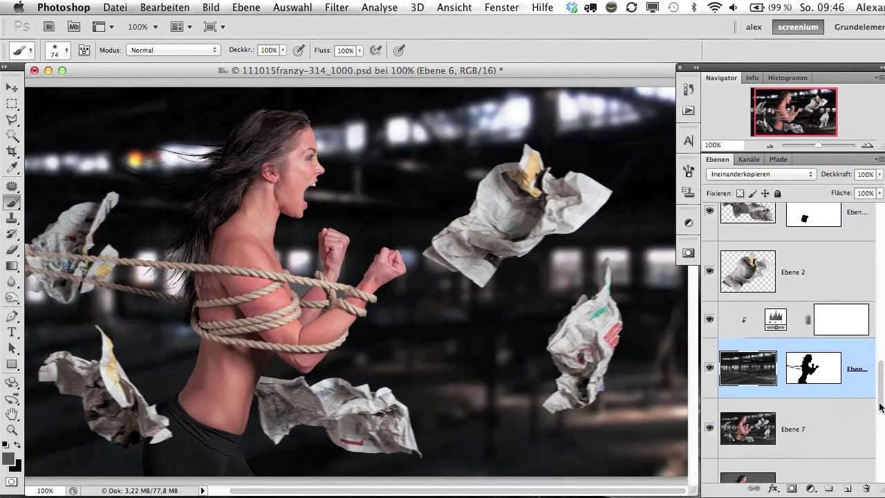
{"action": "scroll", "coordinate": [881, 405], "scroll_direction": "up", "scroll_amount": 2}
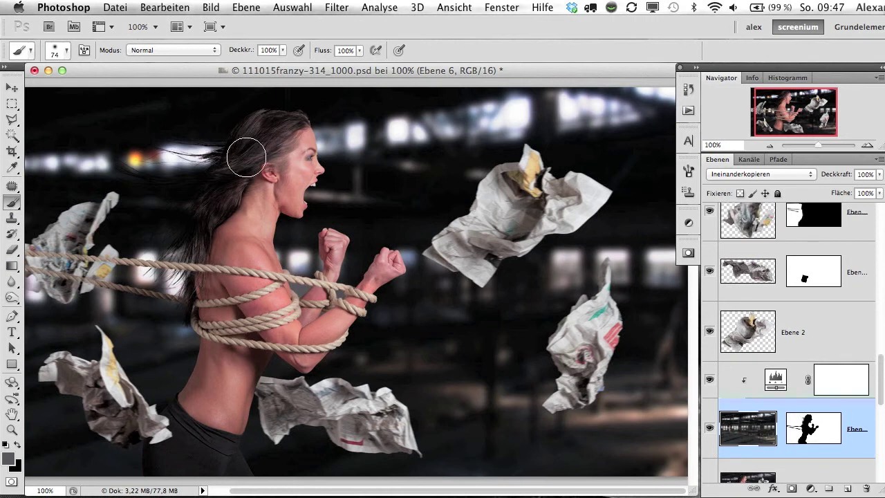
{"action": "left_click_drag", "start_coordinate": [881, 387], "coordinate": [876, 315]}
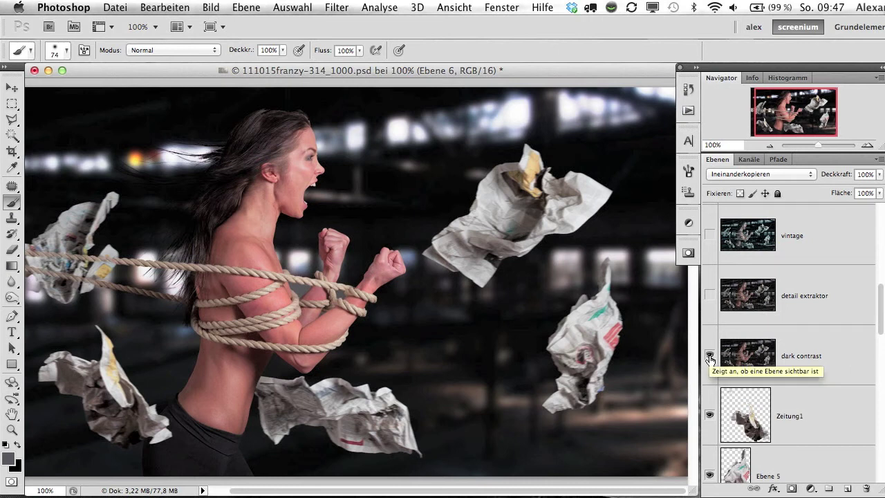
Show and select the 'dark contrast' and 'detail extraktor' layers
{"action": "left_click", "coordinate": [710, 356]}
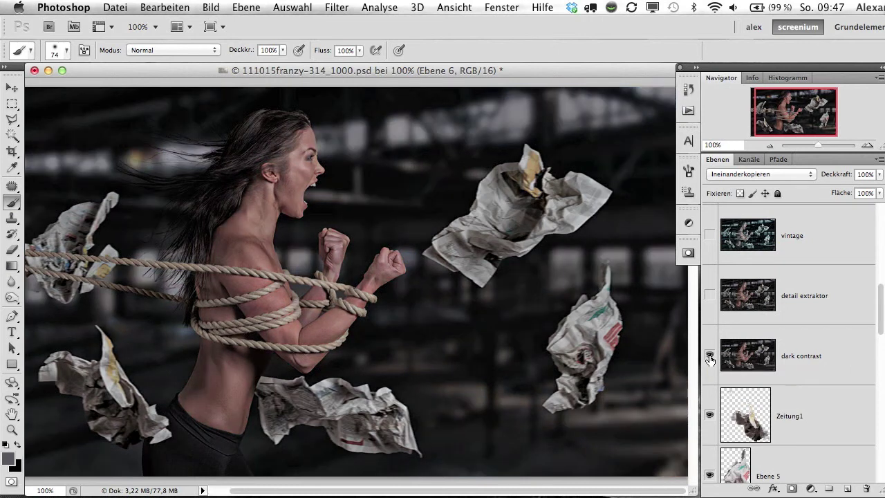
{"action": "left_click", "coordinate": [839, 353]}
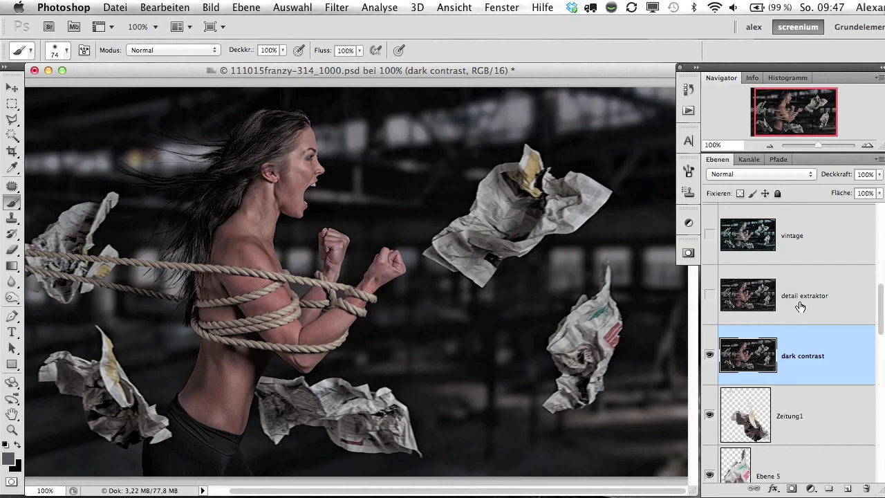
{"action": "left_click", "coordinate": [710, 296]}
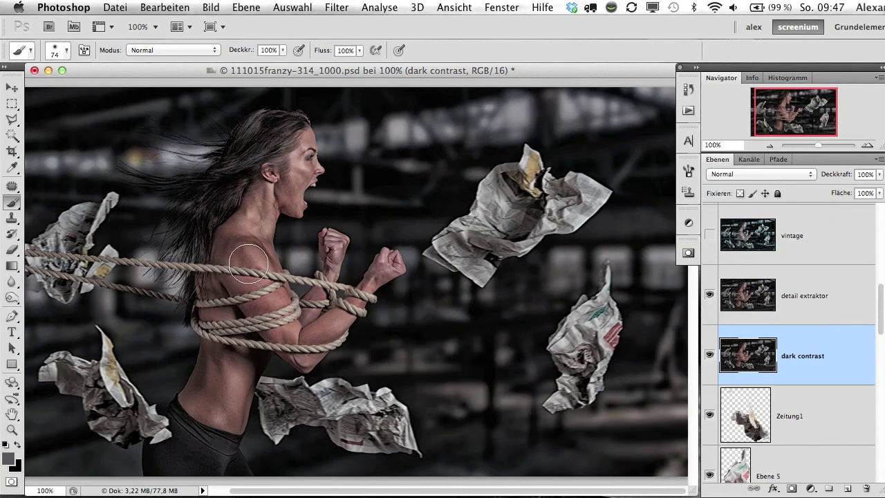
{"action": "left_click", "coordinate": [852, 294]}
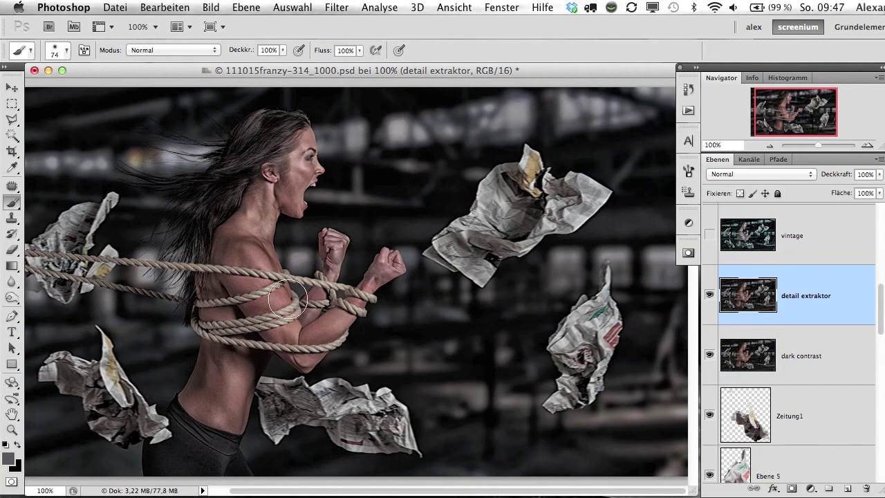
Toggle 'detail extraktor' and 'dark contrast' off and on to compare, leaving both visible
{"action": "left_click", "coordinate": [708, 299]}
{"action": "left_click", "coordinate": [704, 356]}
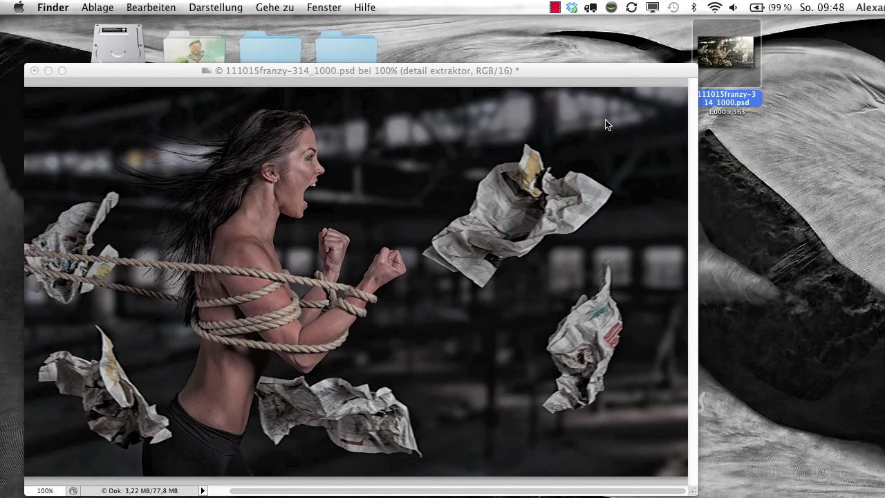
{"action": "left_click", "coordinate": [613, 89]}
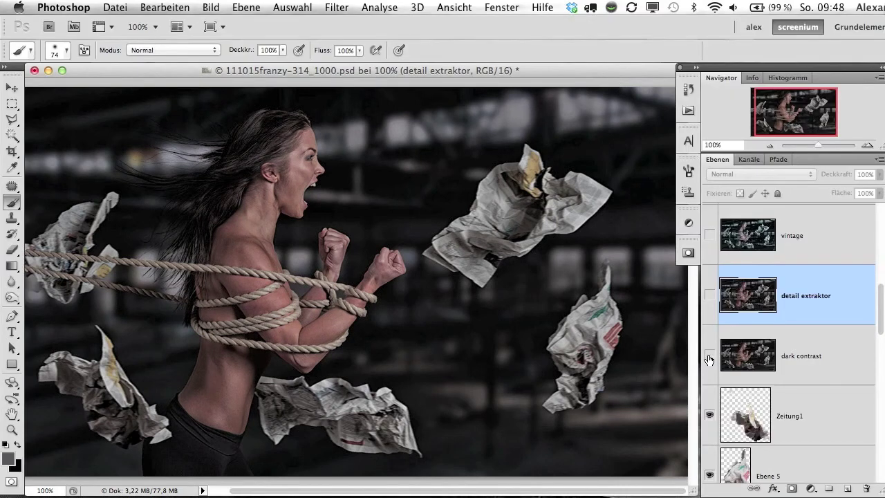
{"action": "left_click", "coordinate": [709, 357]}
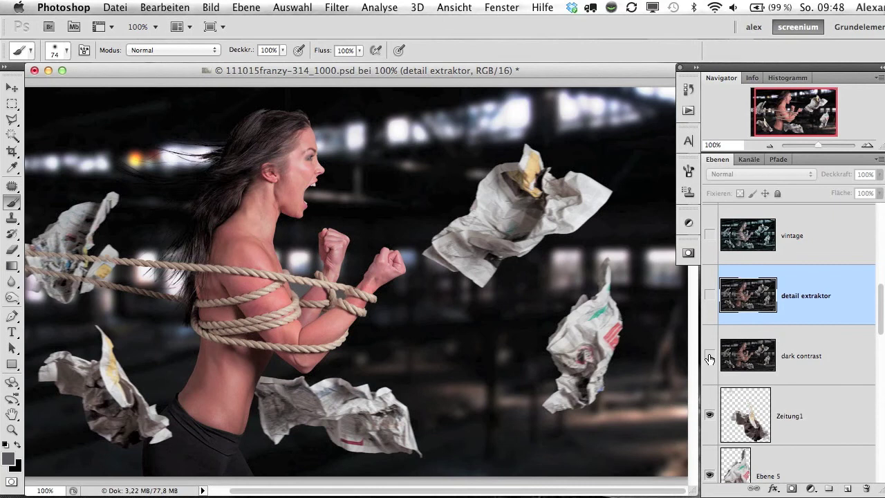
{"action": "left_click", "coordinate": [709, 356]}
{"action": "left_click", "coordinate": [709, 296]}
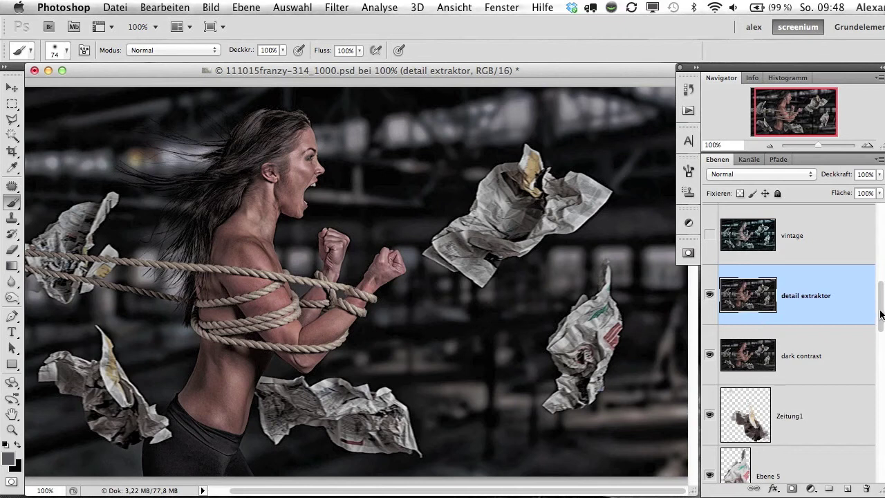
{"action": "left_click_drag", "start_coordinate": [881, 315], "coordinate": [881, 300]}
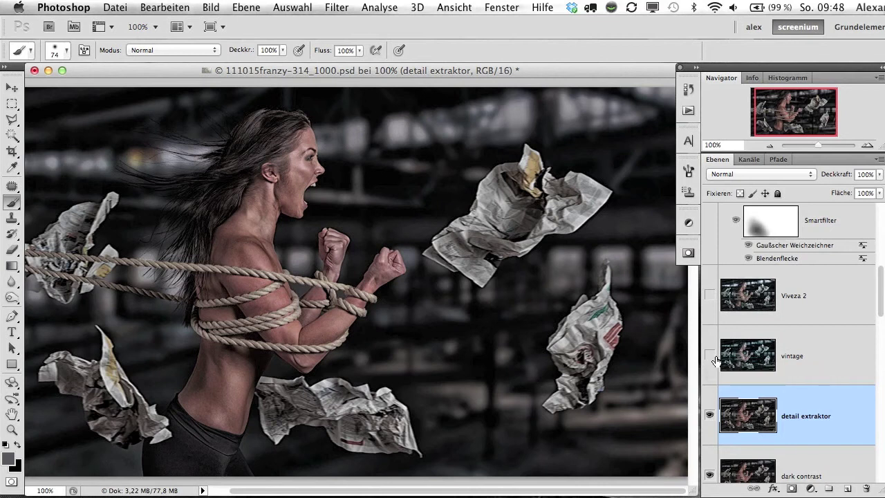
{"action": "left_click", "coordinate": [820, 356]}
{"action": "left_click", "coordinate": [709, 355]}
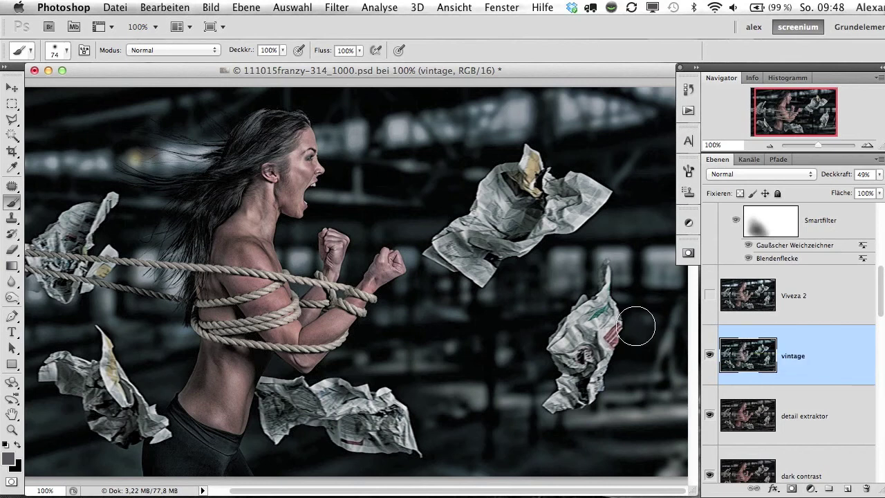
{"action": "left_click", "coordinate": [711, 297]}
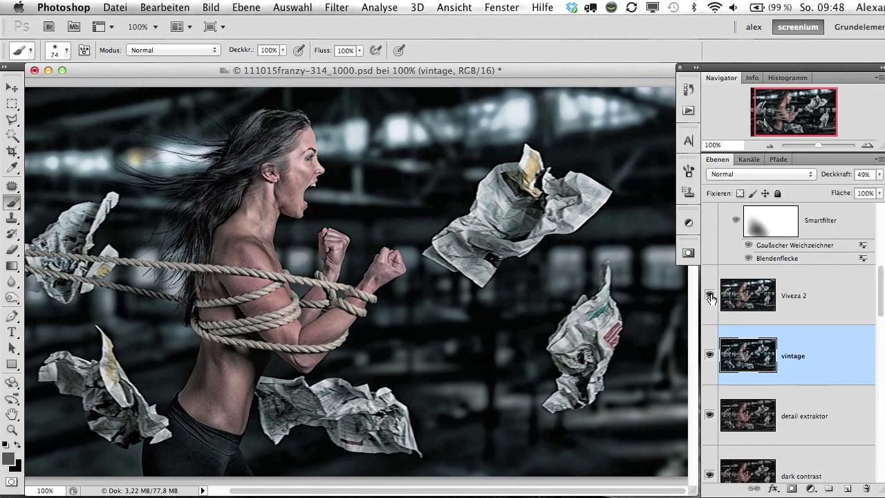
{"action": "left_click", "coordinate": [814, 297]}
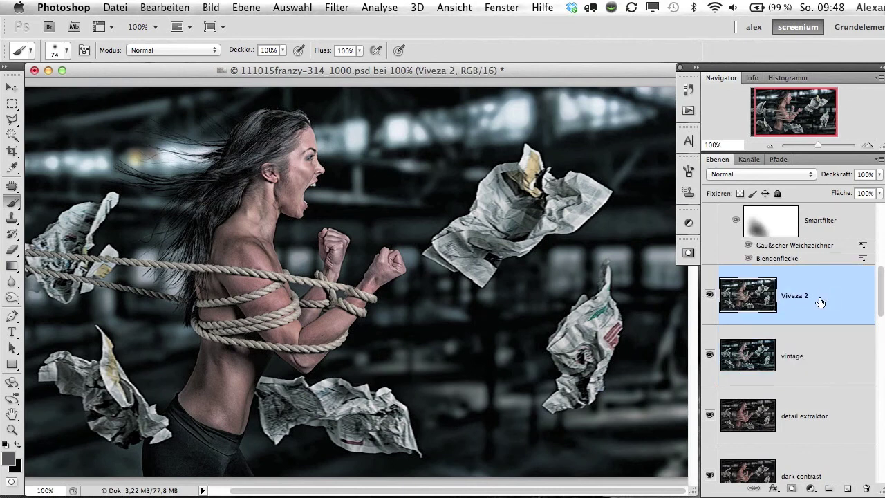
{"action": "scroll", "coordinate": [882, 263], "scroll_direction": "up", "scroll_amount": 2}
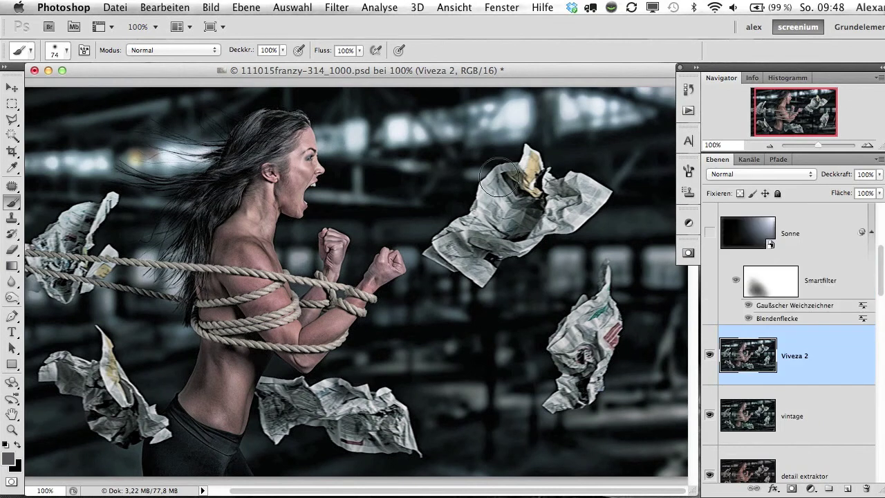
{"action": "left_click", "coordinate": [709, 356]}
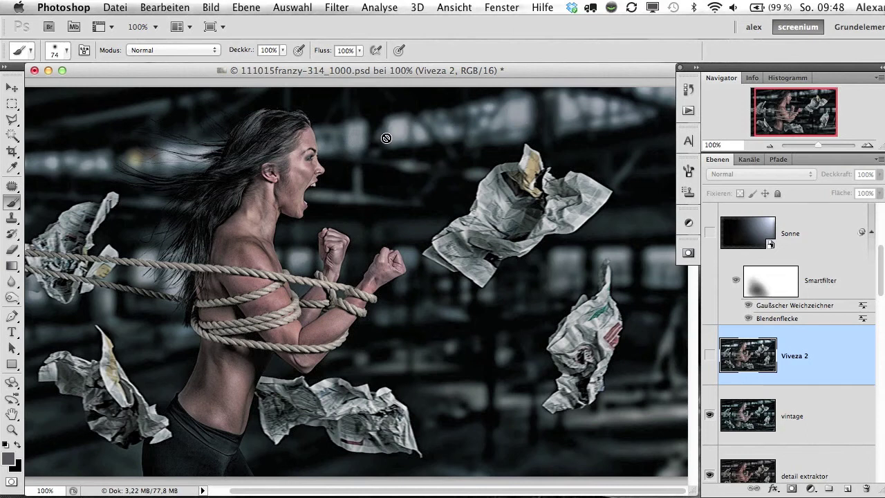
{"action": "left_click", "coordinate": [710, 355]}
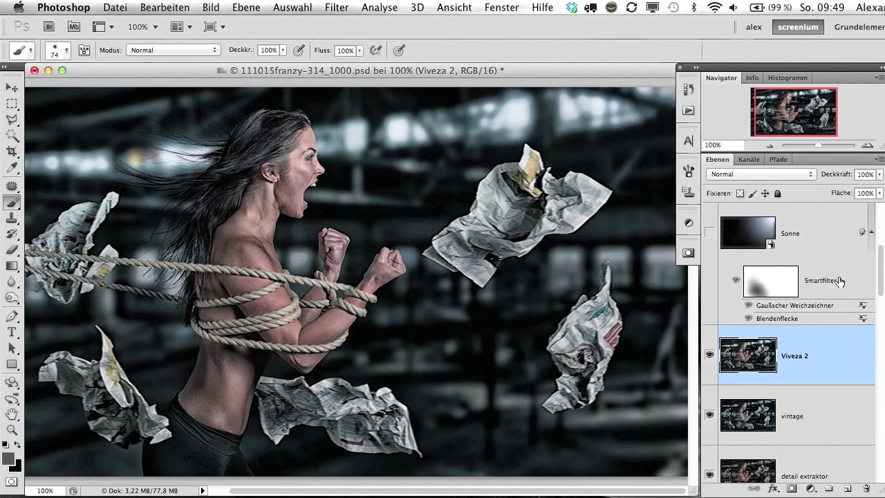
{"action": "scroll", "coordinate": [882, 291], "scroll_direction": "up", "scroll_amount": 2}
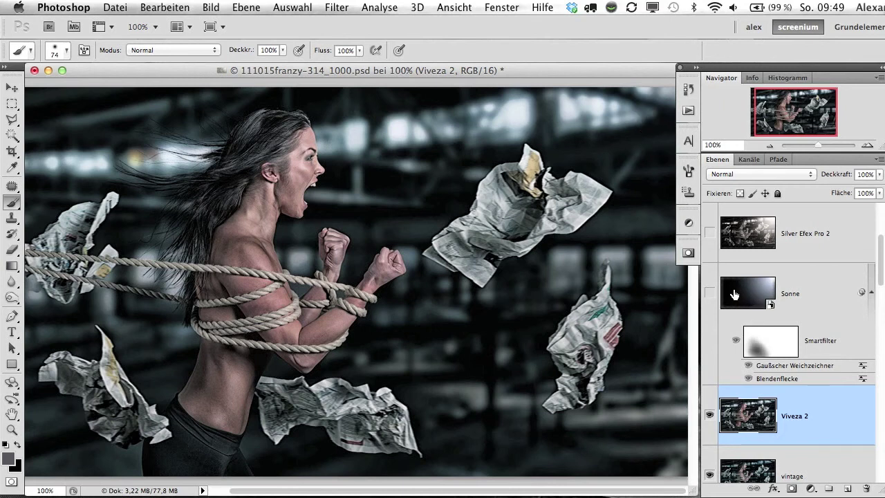
Select and show the Sonne light layer, toggling its Gaußscher Weichzeichner smart filter
{"action": "left_click", "coordinate": [843, 298]}
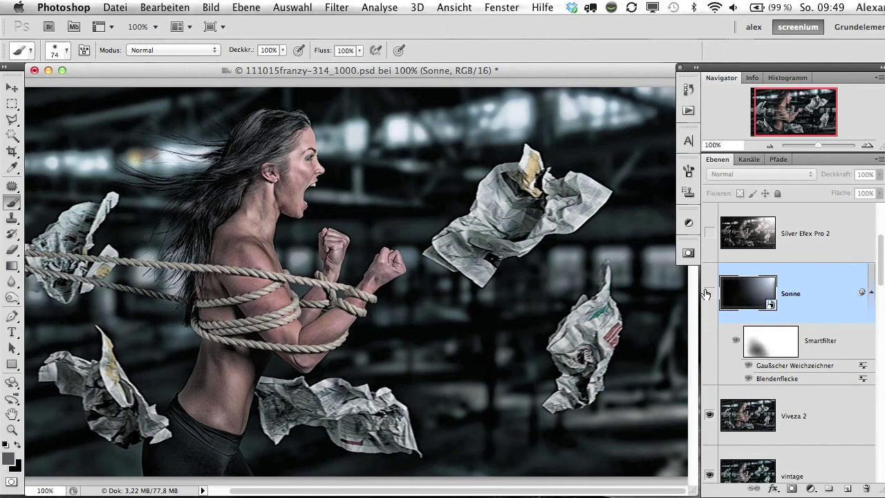
{"action": "left_click", "coordinate": [709, 294]}
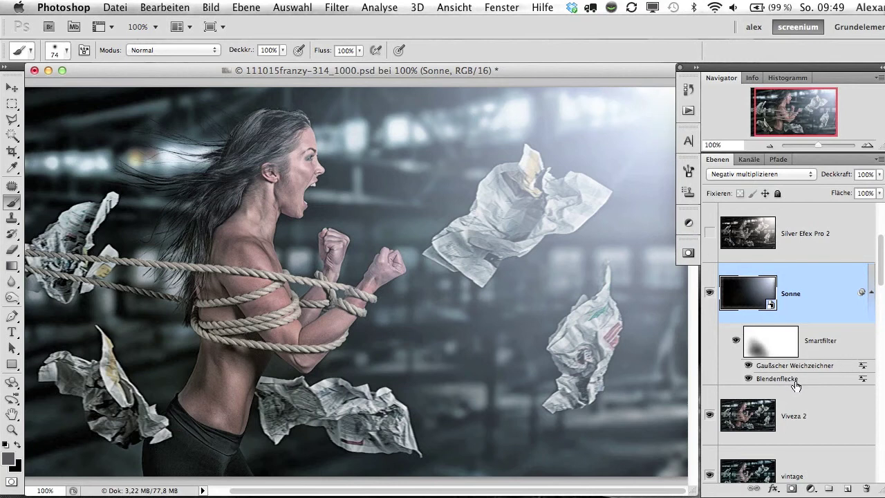
{"action": "left_click", "coordinate": [749, 368]}
{"action": "left_click_drag", "start_coordinate": [881, 277], "coordinate": [884, 248]}
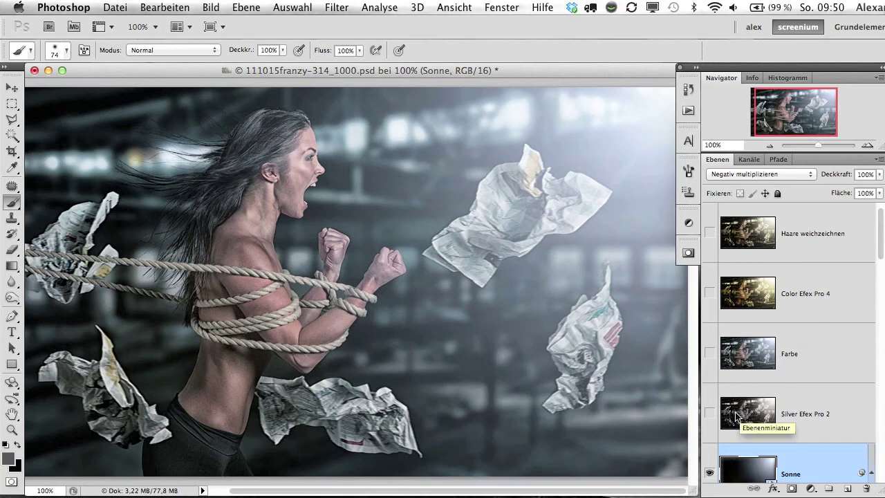
Show and select Silver Efex Pro 2, test lower opacity, then return it to 100%
{"action": "left_click", "coordinate": [710, 413]}
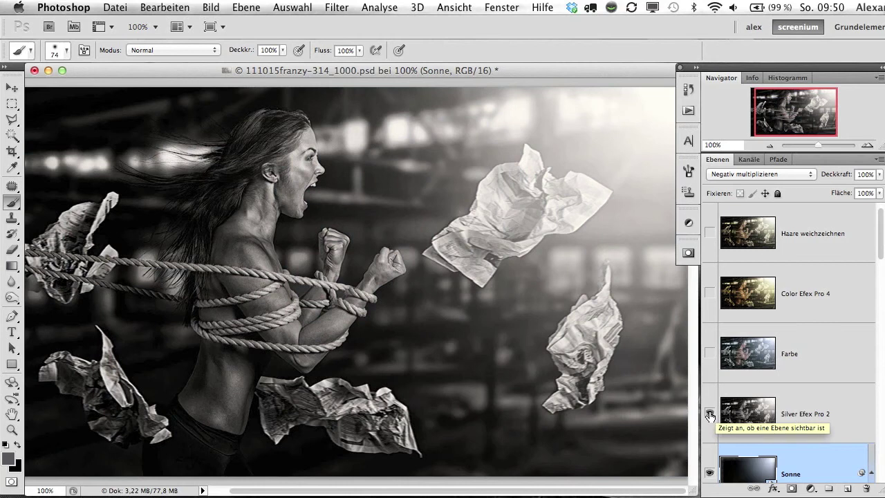
{"action": "left_click", "coordinate": [810, 409]}
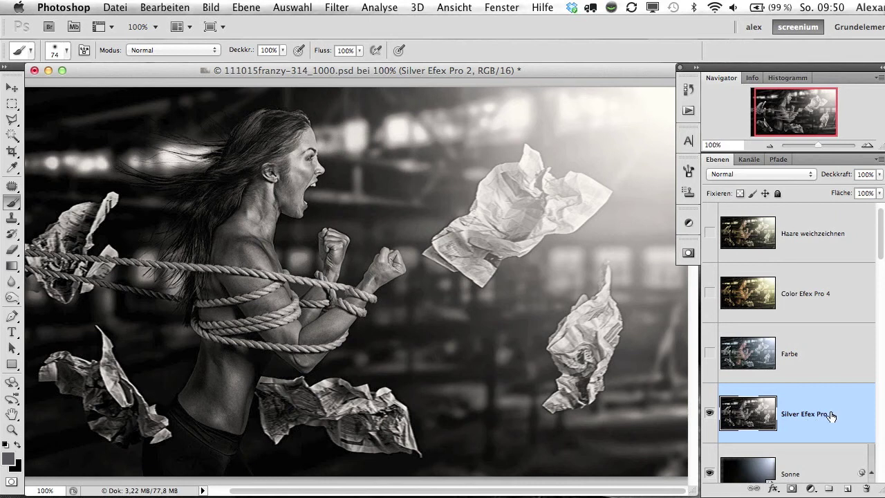
{"action": "left_click", "coordinate": [881, 175]}
{"action": "left_click_drag", "start_coordinate": [877, 190], "coordinate": [852, 189]}
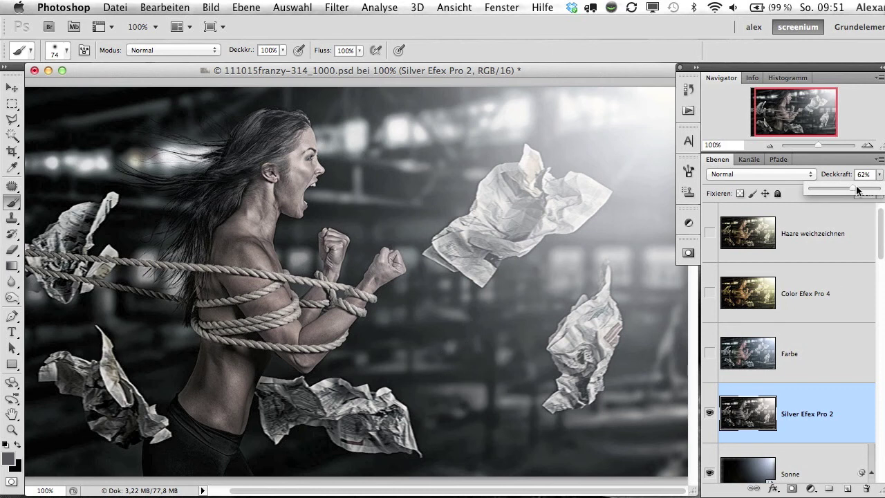
{"action": "left_click_drag", "start_coordinate": [855, 191], "coordinate": [877, 191]}
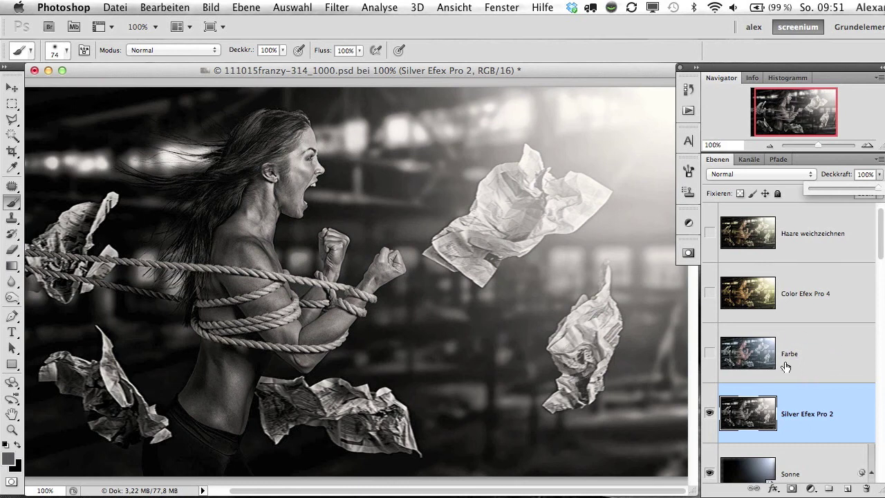
Show and select the Farbe layer, try Normal blending, then set it back to Farbe
{"action": "left_click", "coordinate": [710, 354]}
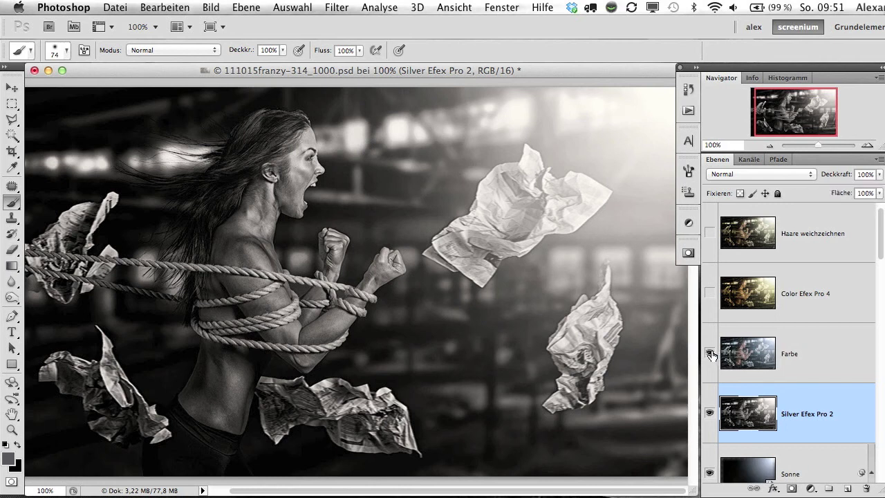
{"action": "left_click", "coordinate": [754, 354]}
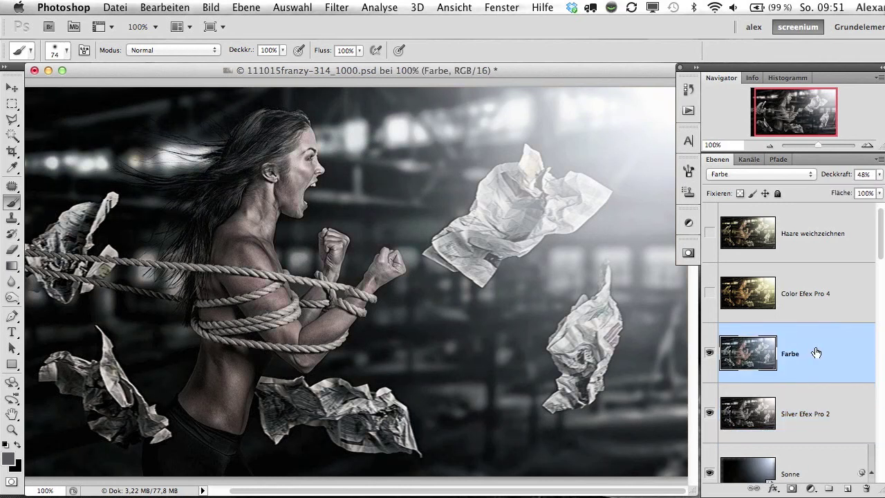
{"action": "left_click", "coordinate": [736, 176]}
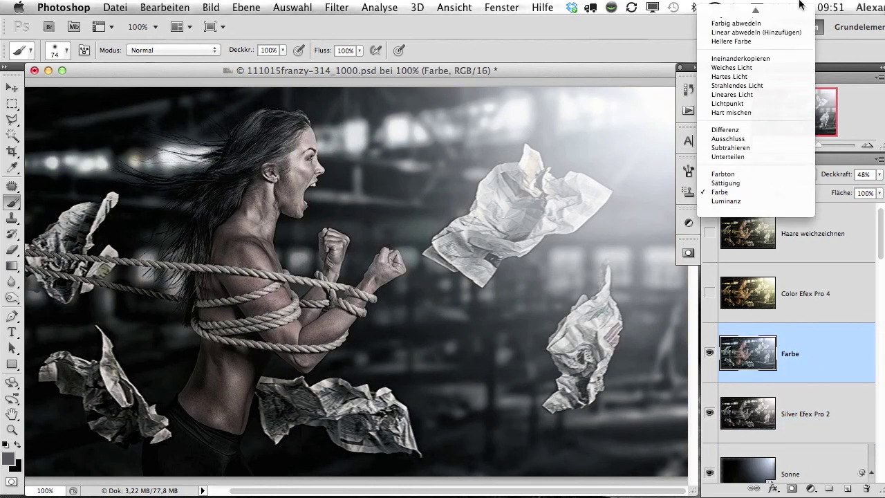
{"action": "left_click", "coordinate": [753, 10]}
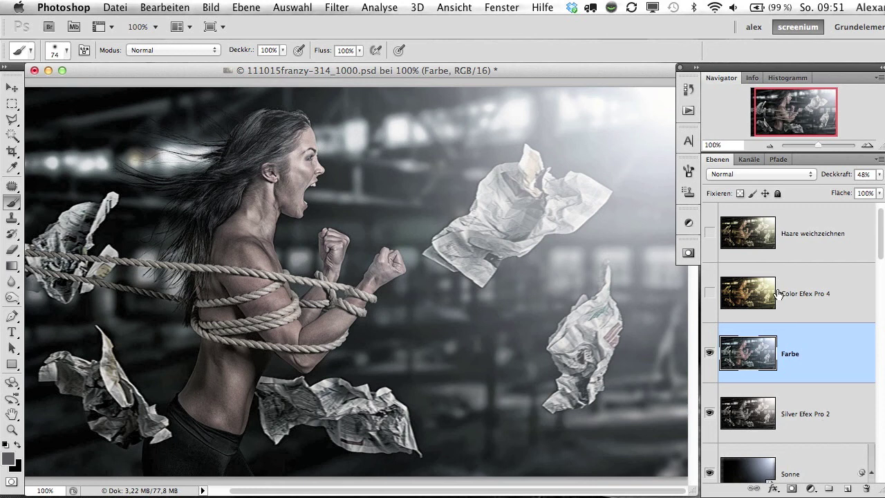
{"action": "left_click", "coordinate": [738, 174]}
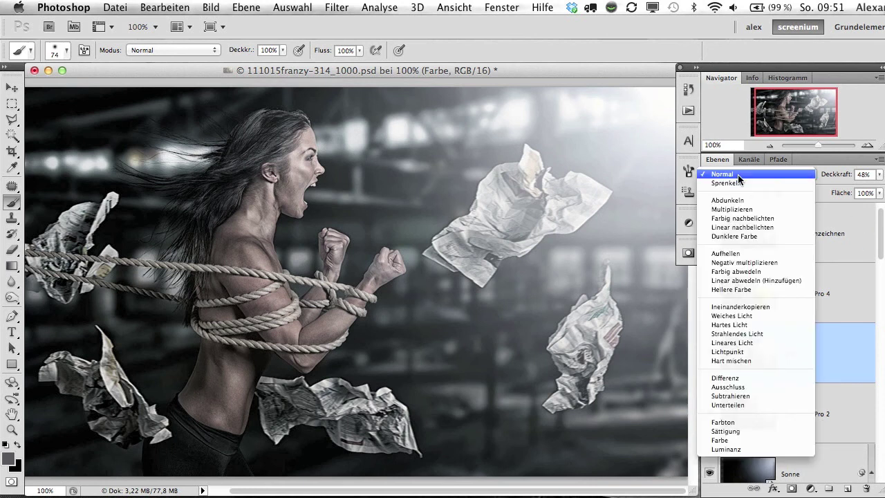
{"action": "left_click", "coordinate": [729, 441]}
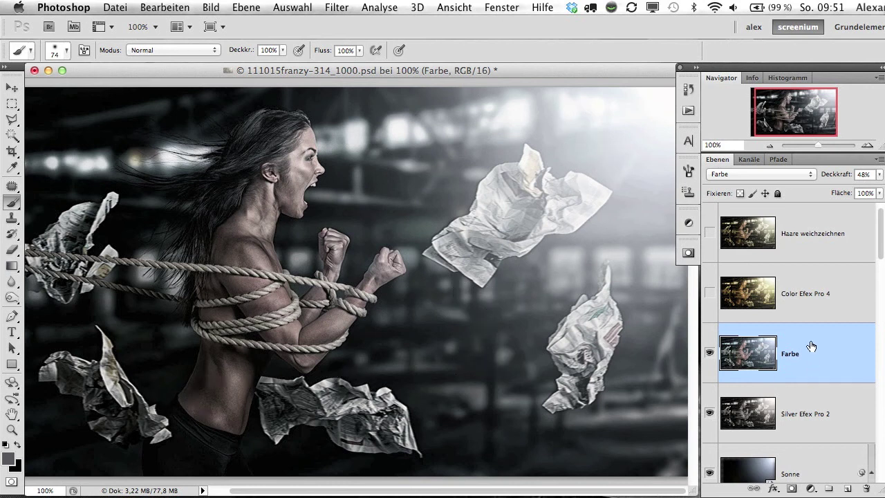
Set the Farbe layer's opacity to about 49% and show the Color Efex Pro 4 layer
{"action": "left_click", "coordinate": [880, 178]}
{"action": "left_click_drag", "start_coordinate": [842, 188], "coordinate": [835, 193]}
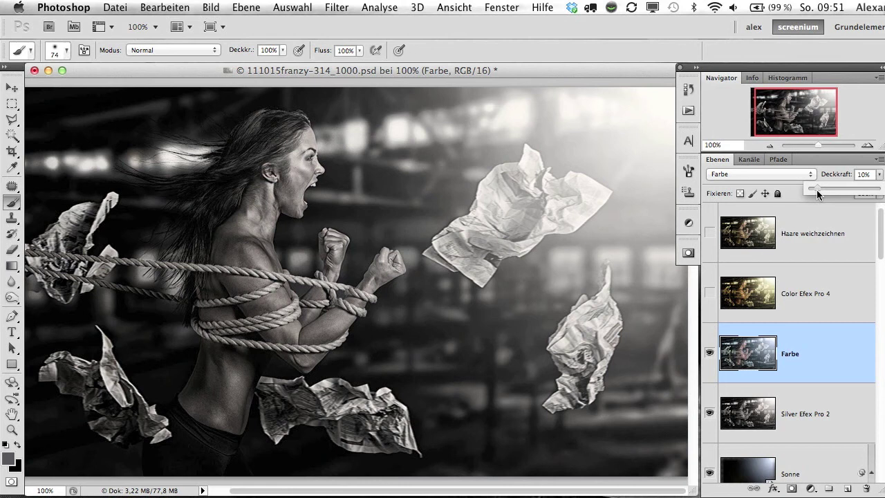
{"action": "left_click_drag", "start_coordinate": [817, 190], "coordinate": [878, 188]}
{"action": "left_click_drag", "start_coordinate": [878, 193], "coordinate": [830, 193]}
{"action": "left_click", "coordinate": [710, 293]}
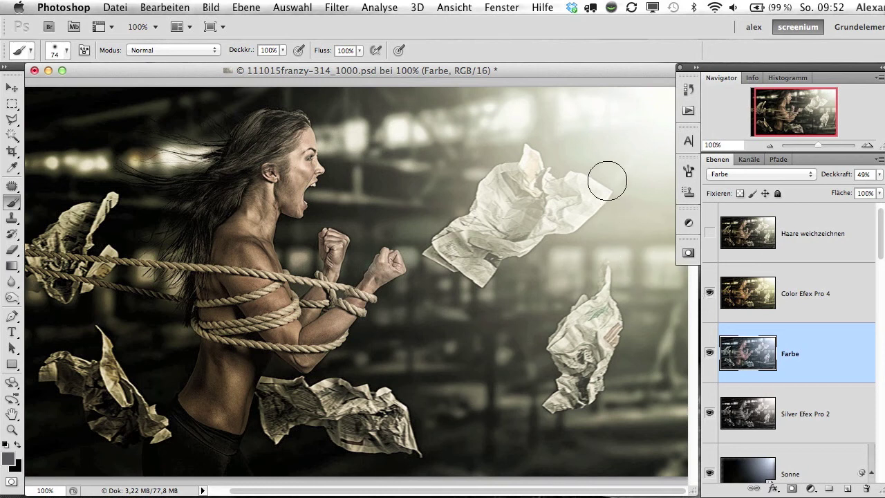
Select Color Efex Pro 4 and set its warm tone to 50% opacity
{"action": "left_click", "coordinate": [880, 175]}
{"action": "left_click", "coordinate": [857, 305]}
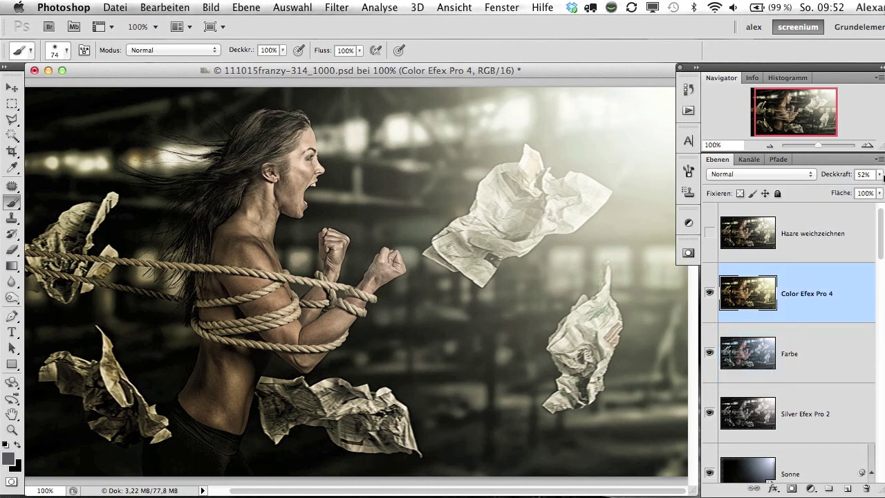
{"action": "left_click", "coordinate": [881, 175]}
{"action": "left_click_drag", "start_coordinate": [845, 187], "coordinate": [875, 188]}
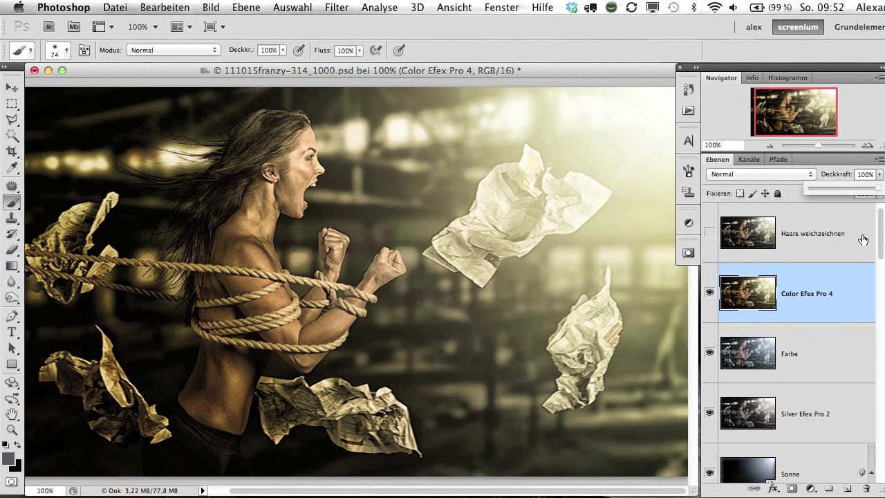
{"action": "left_click_drag", "start_coordinate": [879, 193], "coordinate": [844, 193]}
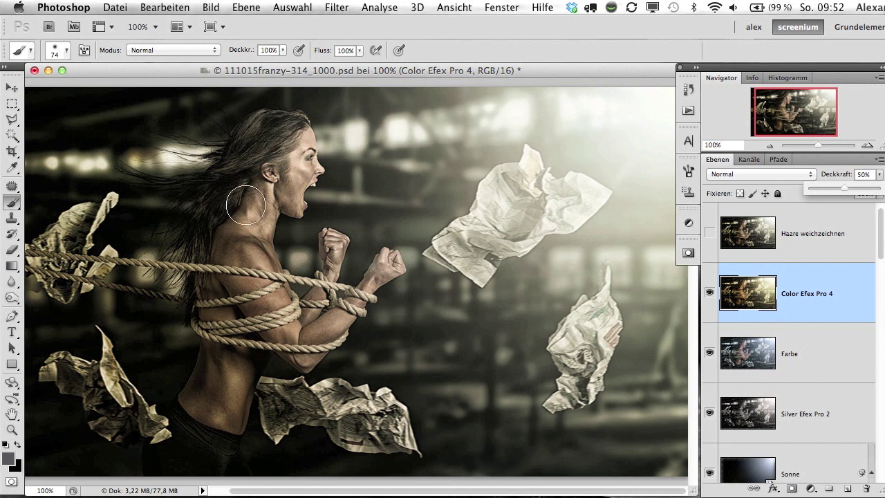
Show and select the Haare weichzeichnen layer and touch up a patch of hair
{"action": "left_click", "coordinate": [710, 233]}
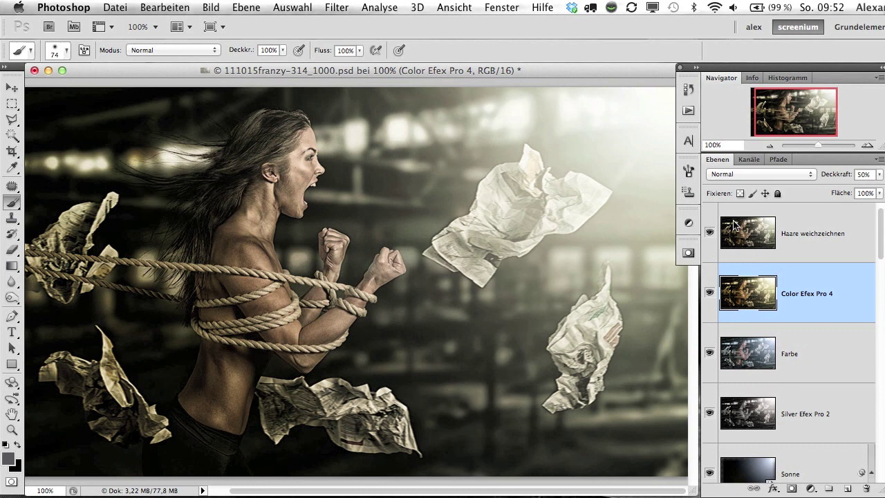
{"action": "left_click", "coordinate": [806, 227]}
{"action": "left_click", "coordinate": [103, 182]}
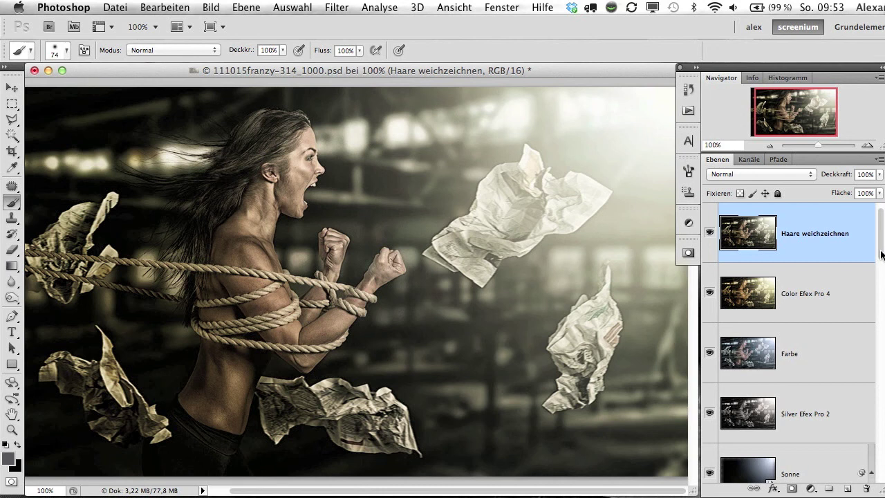
{"action": "left_click_drag", "start_coordinate": [882, 255], "coordinate": [881, 477]}
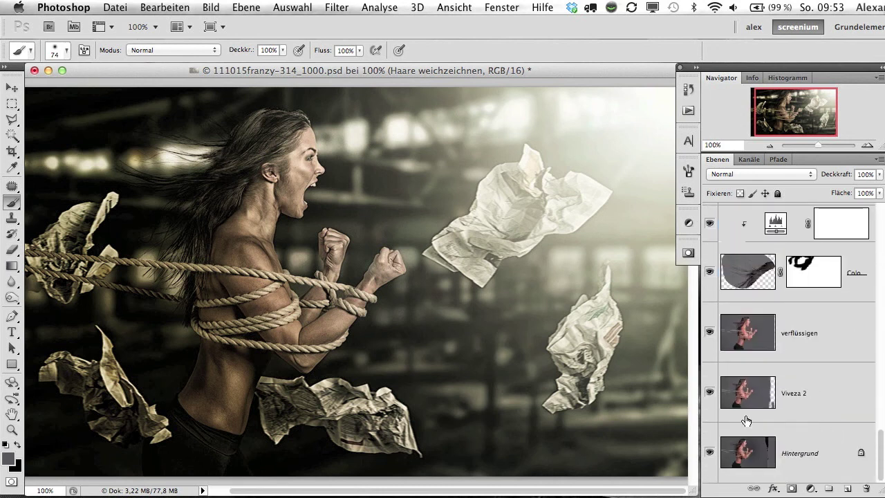
{"action": "left_click", "coordinate": [710, 455], "text": "alt"}
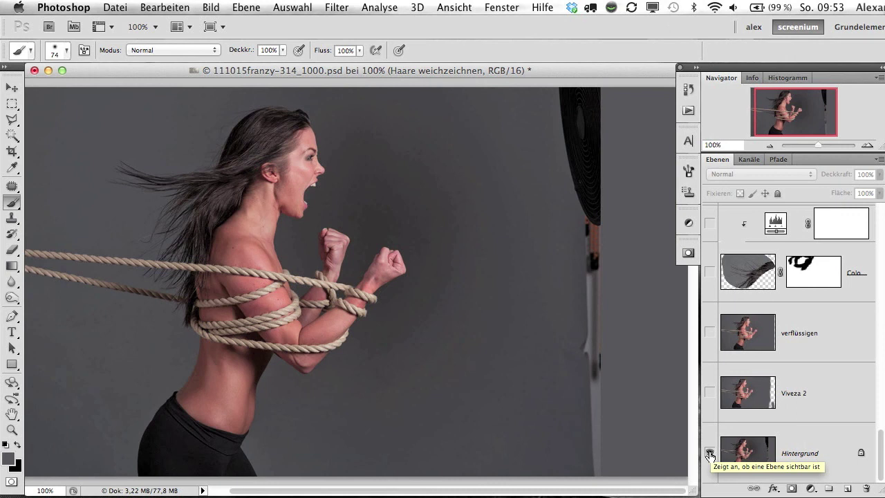
{"action": "left_click", "coordinate": [710, 456], "text": "alt"}
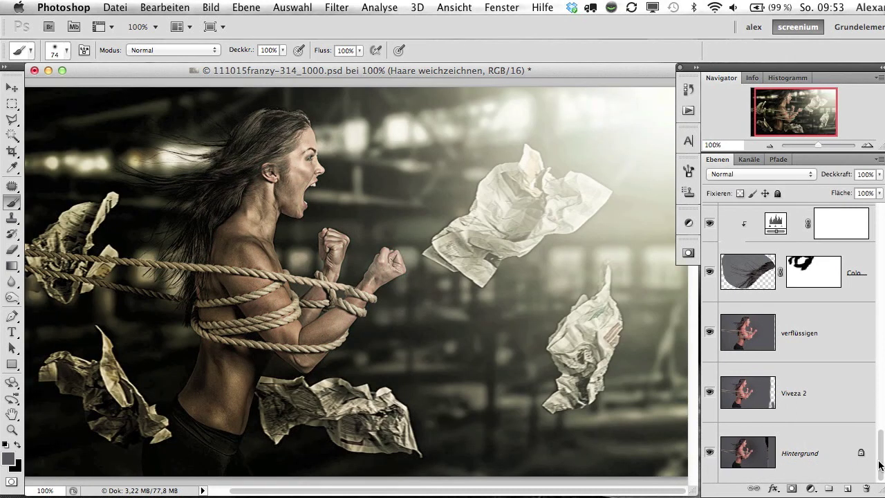
{"action": "left_click_drag", "start_coordinate": [881, 467], "coordinate": [877, 314]}
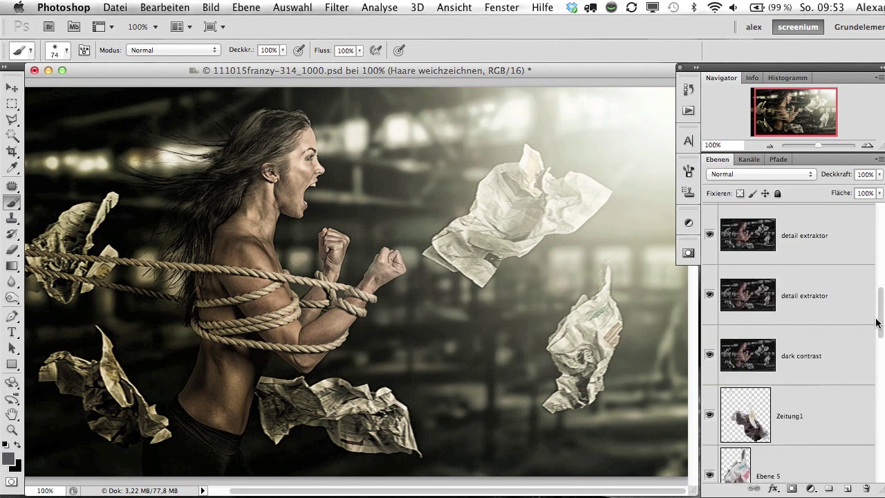
{"action": "left_click_drag", "start_coordinate": [877, 314], "coordinate": [879, 291]}
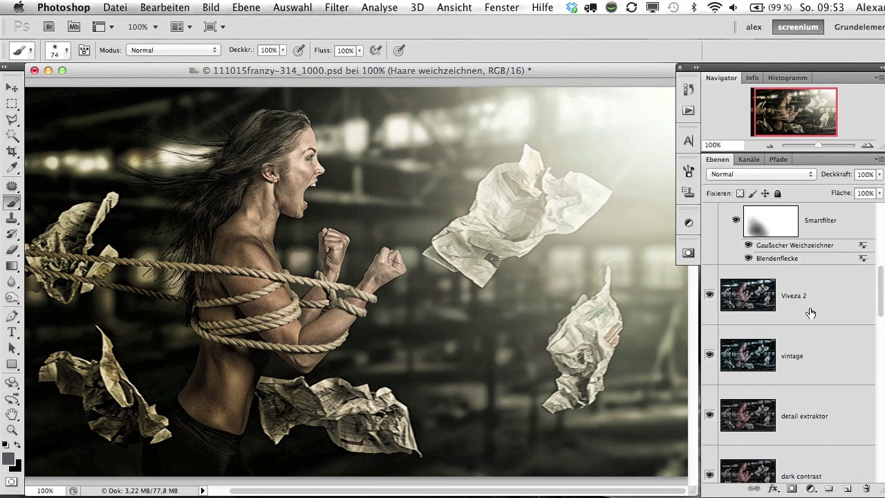
{"action": "left_click_drag", "start_coordinate": [882, 298], "coordinate": [876, 271]}
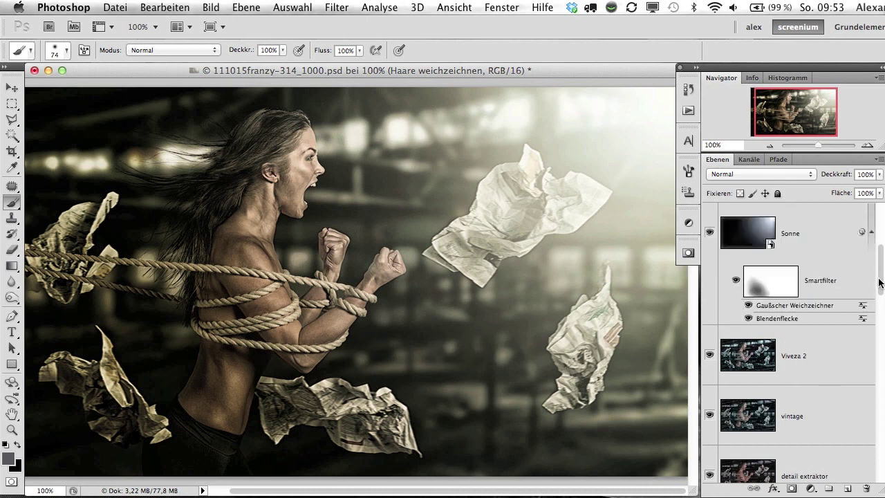